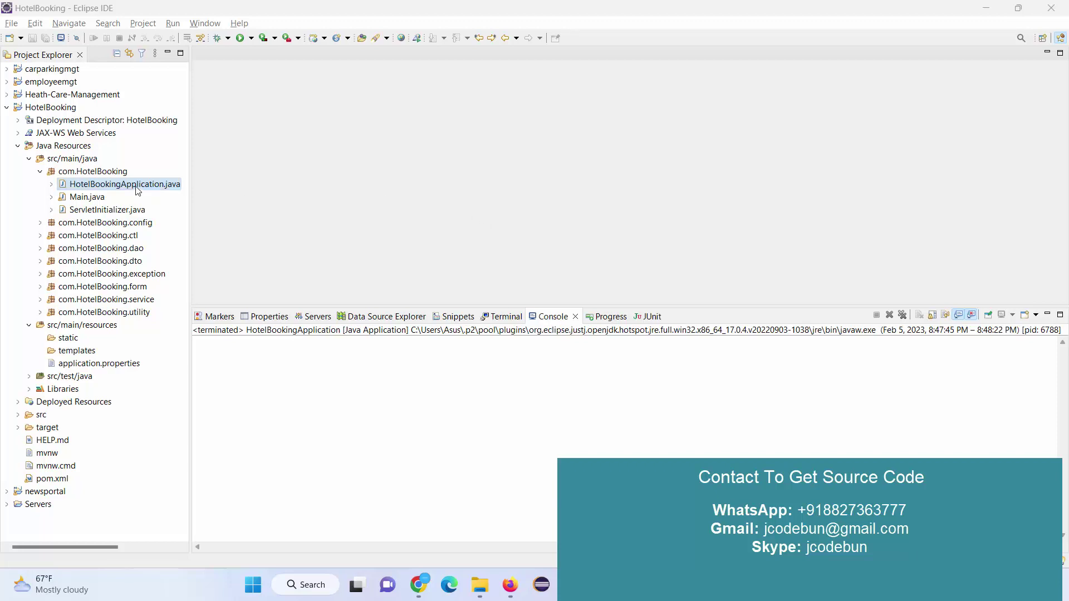
# Open HotelBookingApplication.java and run it as a Java application.
pyautogui.doubleClick(137, 188)
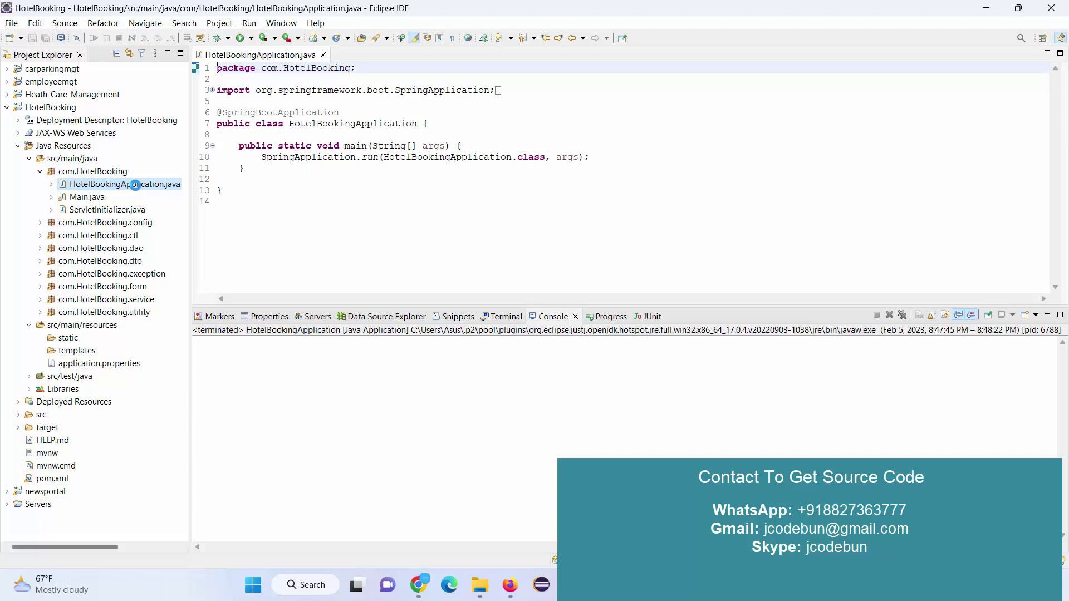
pyautogui.rightClick(135, 185)
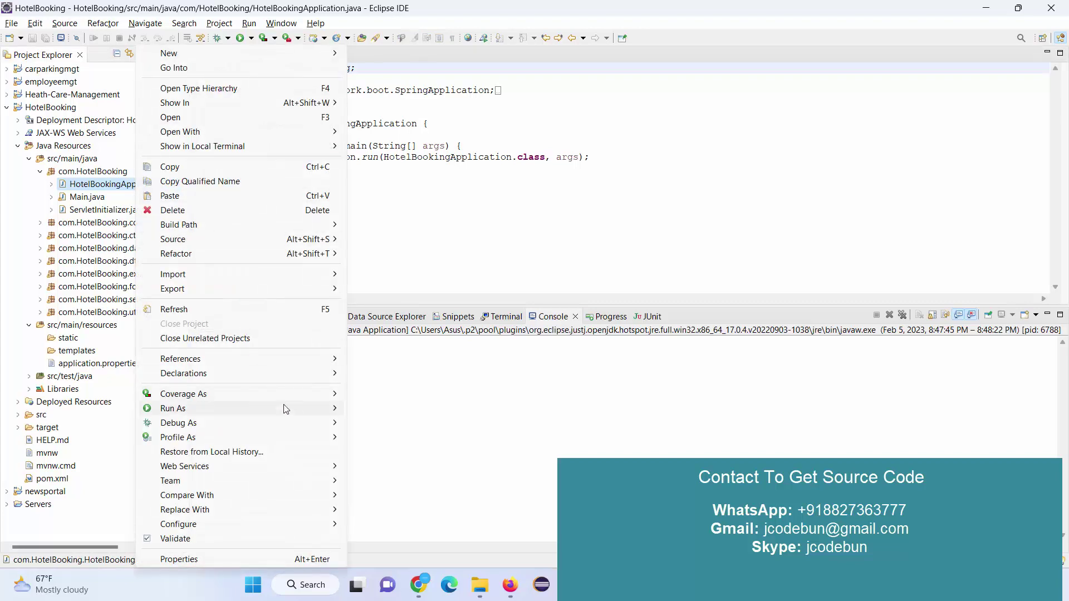
pyautogui.moveTo(300, 412)
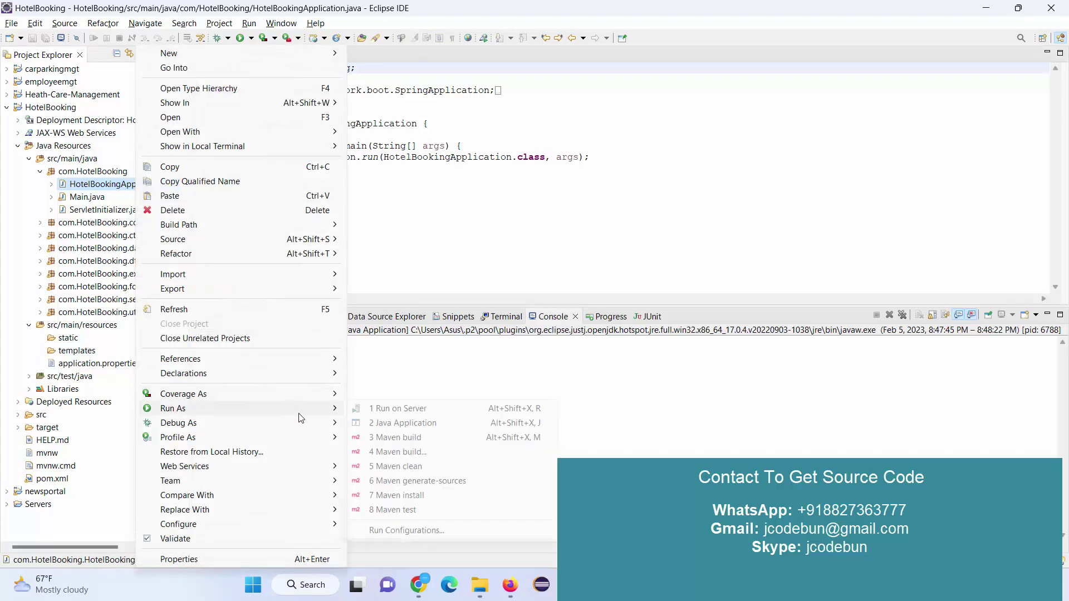
pyautogui.click(423, 425)
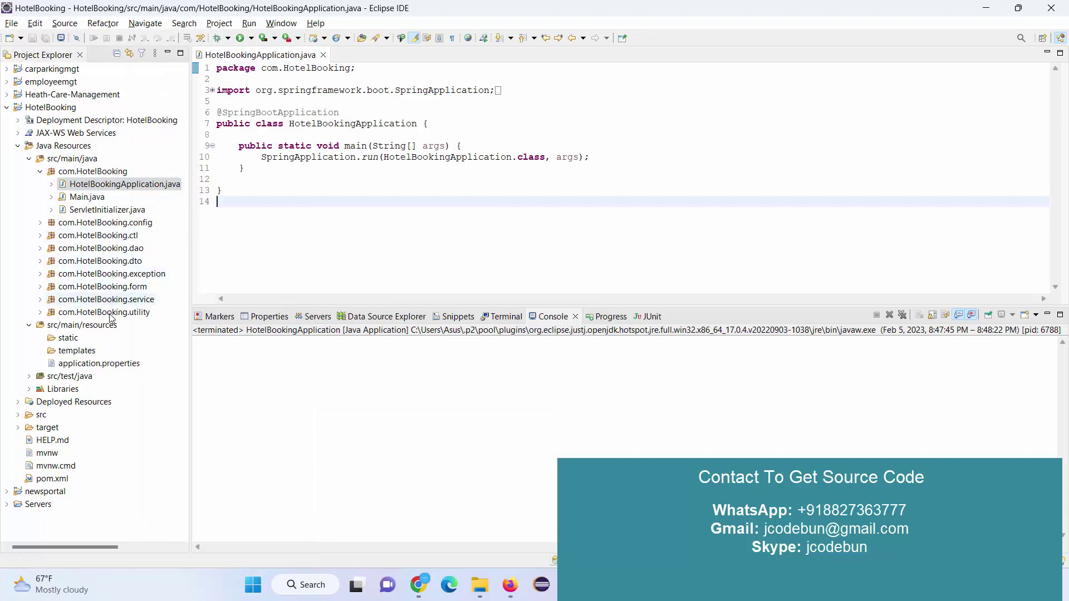
# Expand src > main > webapp > resources to show its css, image and js folders.
pyautogui.doubleClick(41, 415)
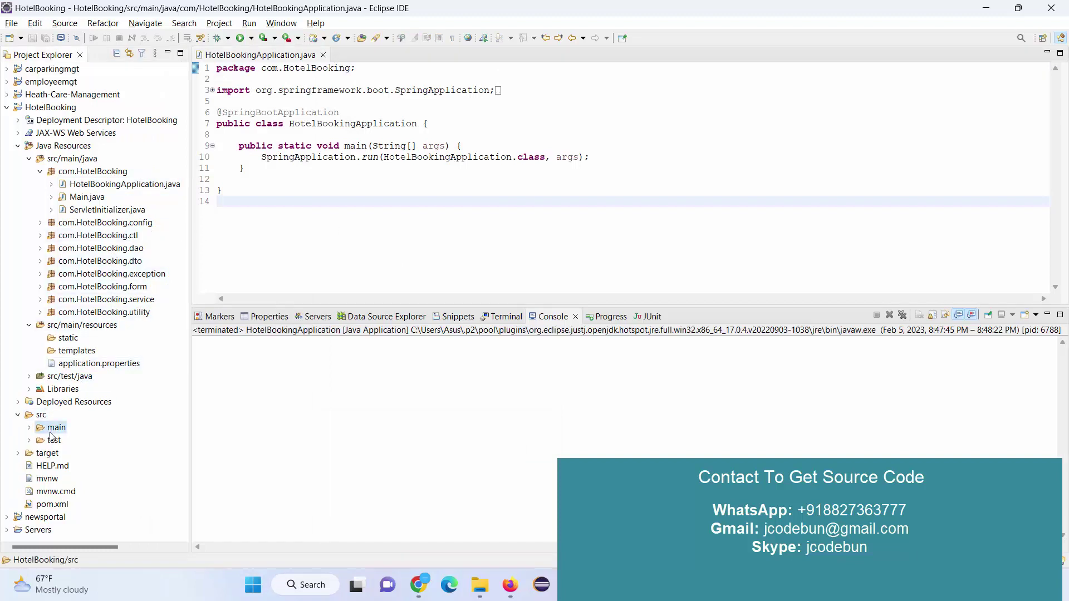
pyautogui.doubleClick(56, 428)
pyautogui.doubleClick(73, 466)
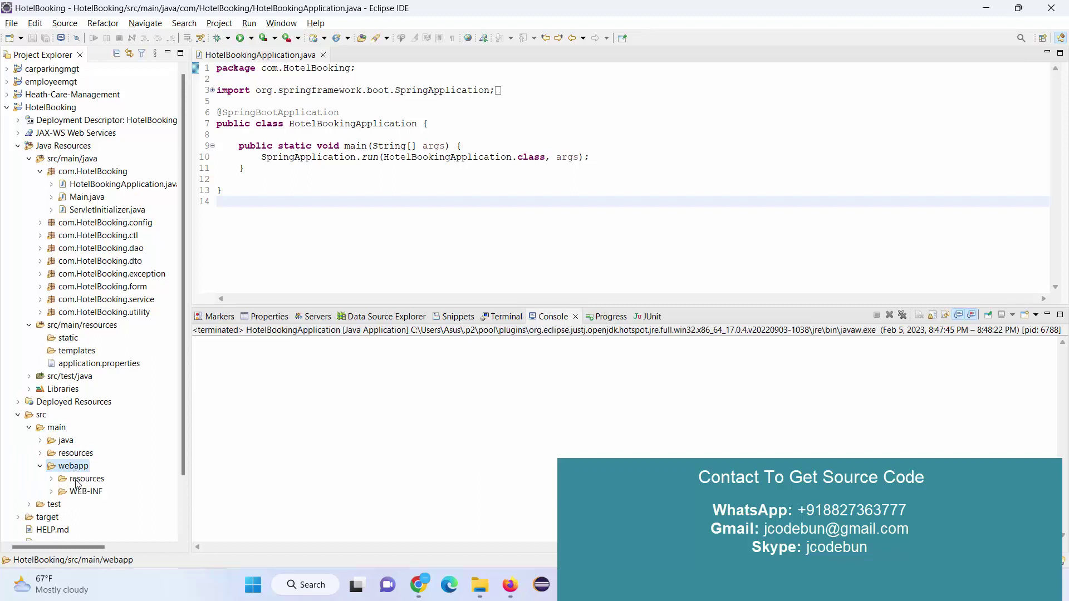
pyautogui.click(81, 479)
pyautogui.doubleClick(78, 484)
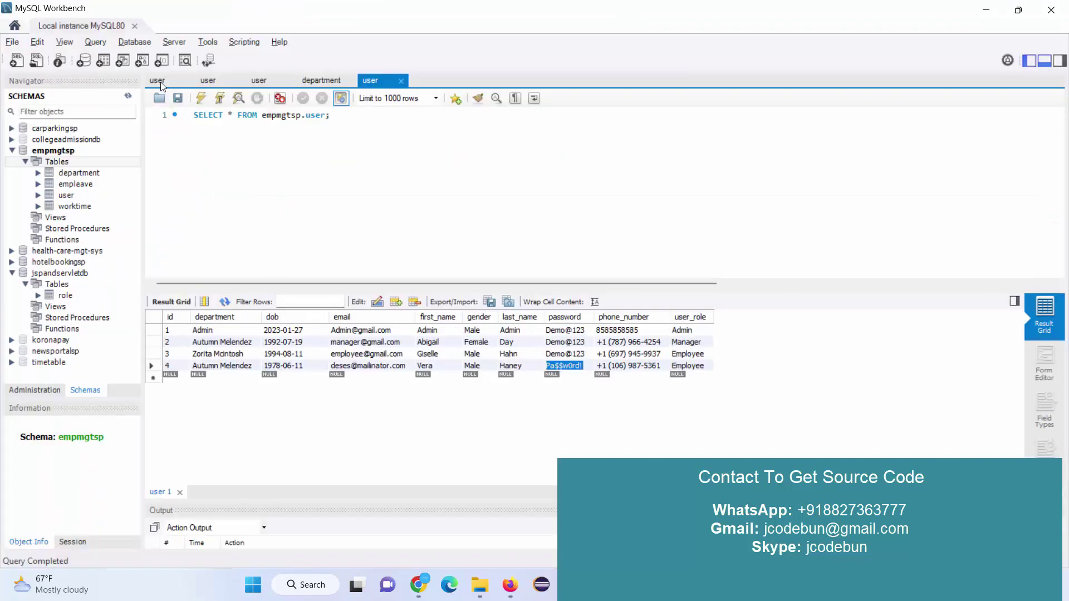
# Close all query tabs except the user one and collapse the empmgtsp schema.
pyautogui.rightClick(159, 78)
pyautogui.click(218, 112)
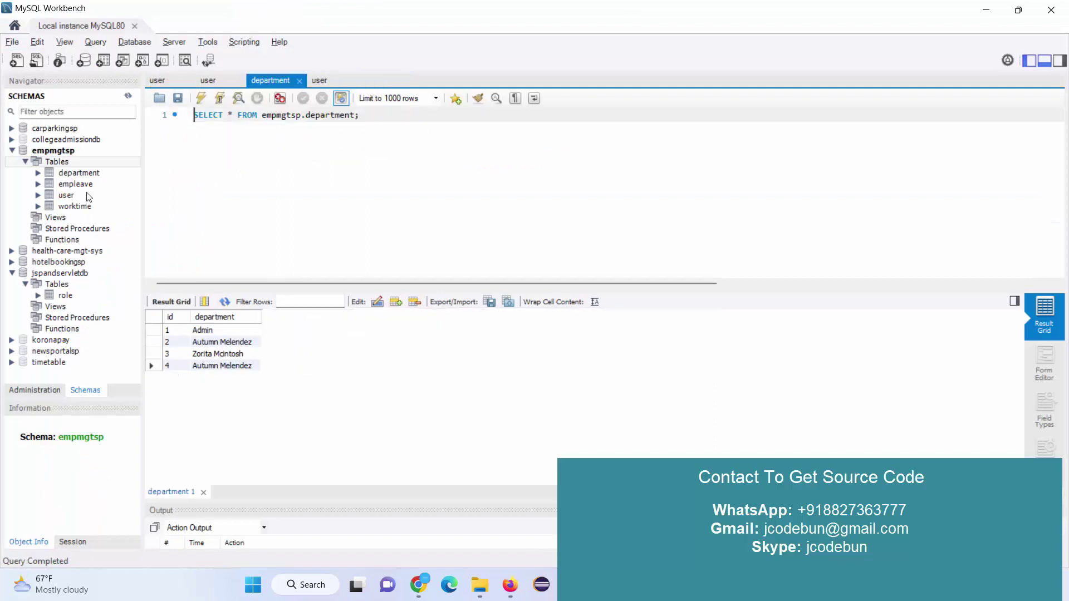
pyautogui.click(53, 151)
pyautogui.click(12, 150)
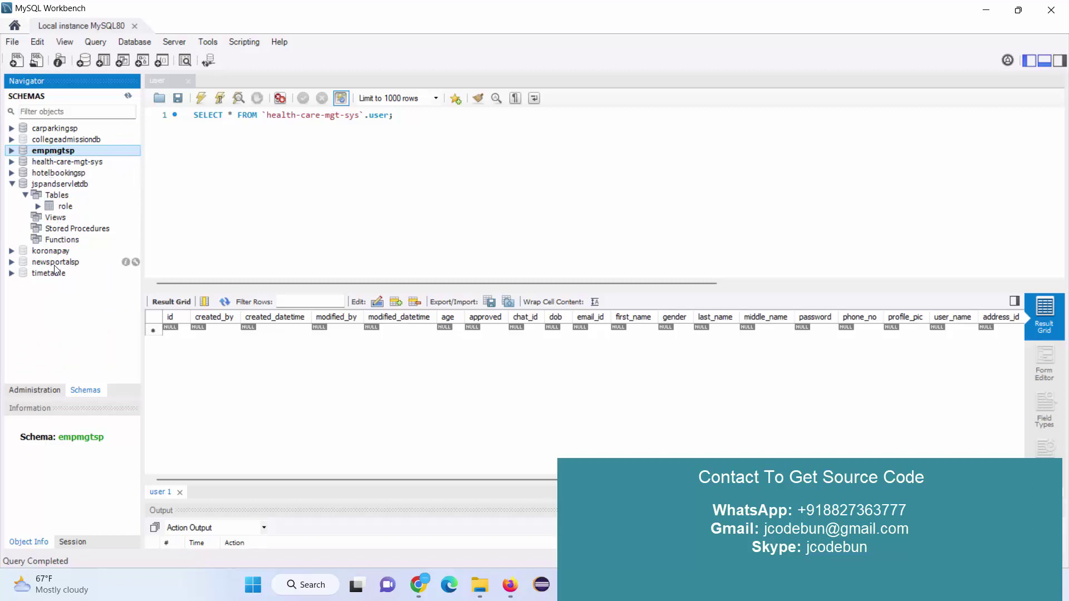
# Make hotelbookingsp the default schema and view the rows of its user table.
pyautogui.doubleClick(52, 184)
pyautogui.doubleClick(56, 174)
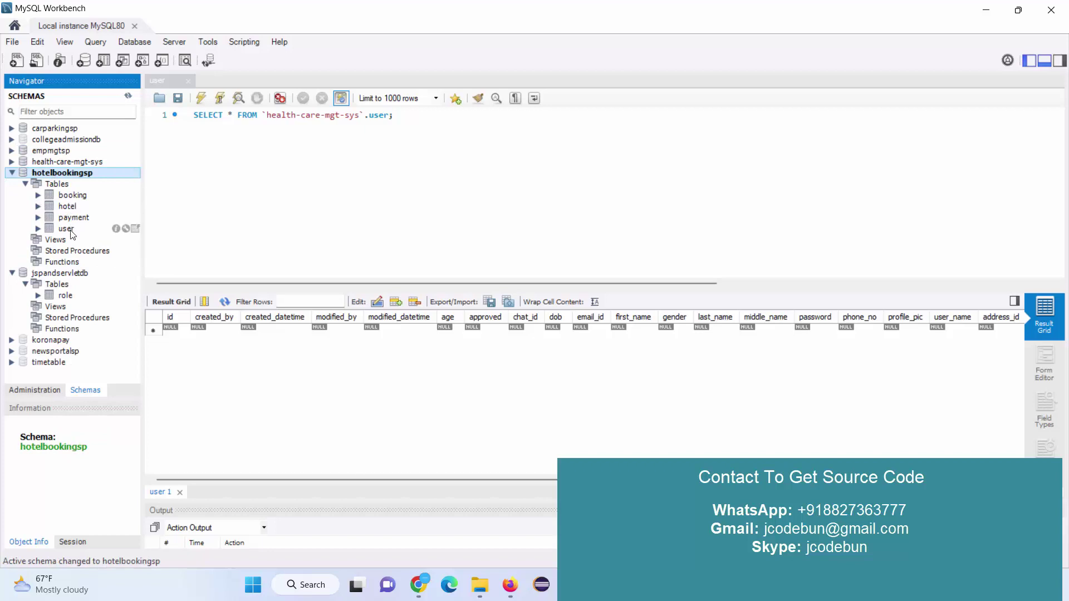
pyautogui.click(136, 228)
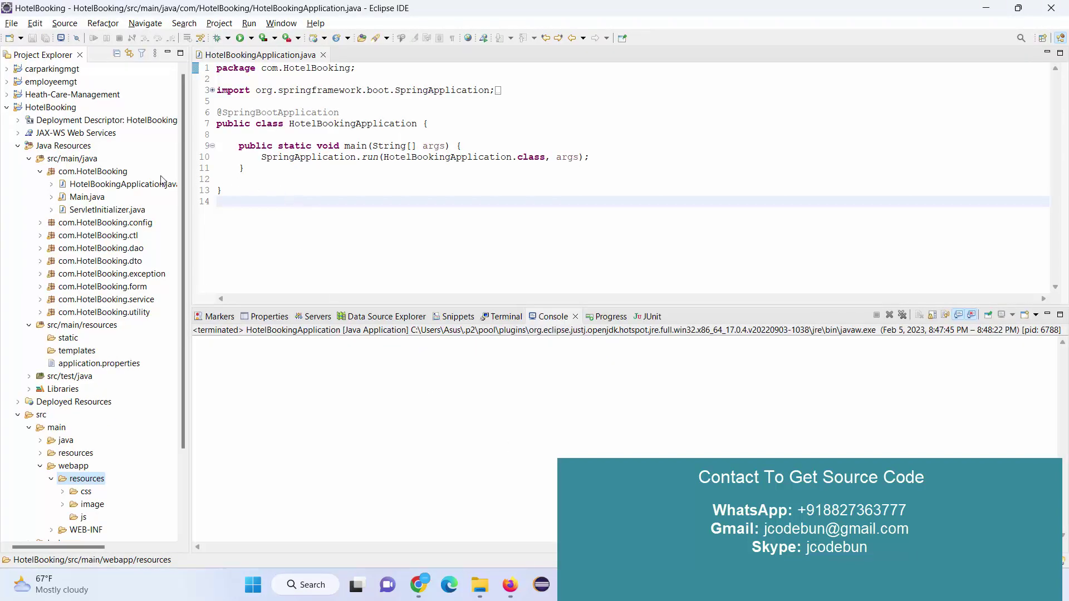
# Relaunch HotelBookingApplication as a Java application so Tomcat starts on port 8081.
pyautogui.doubleClick(144, 188)
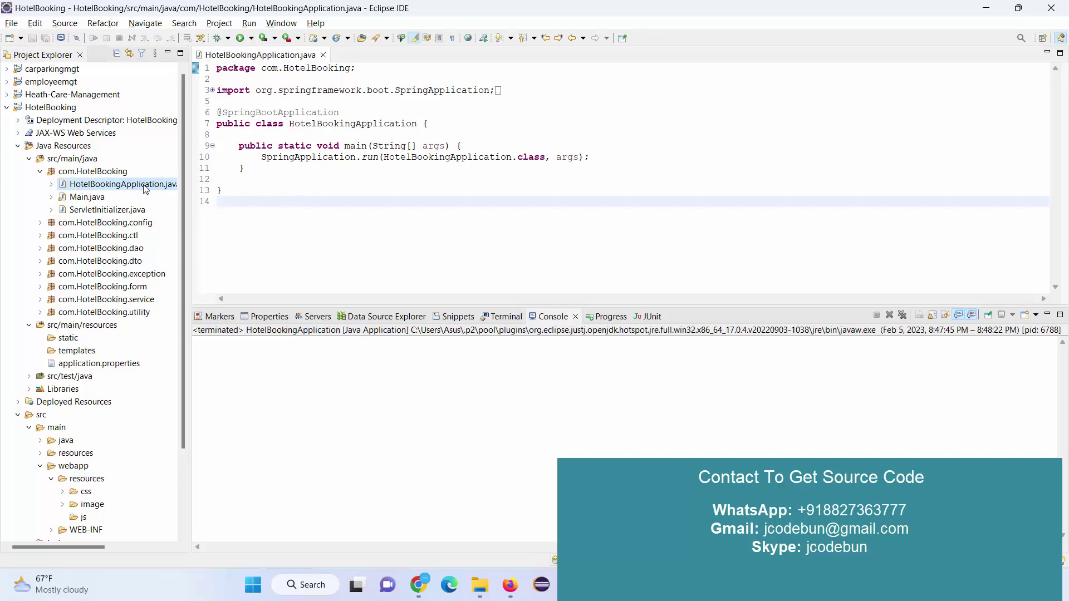
pyautogui.rightClick(143, 188)
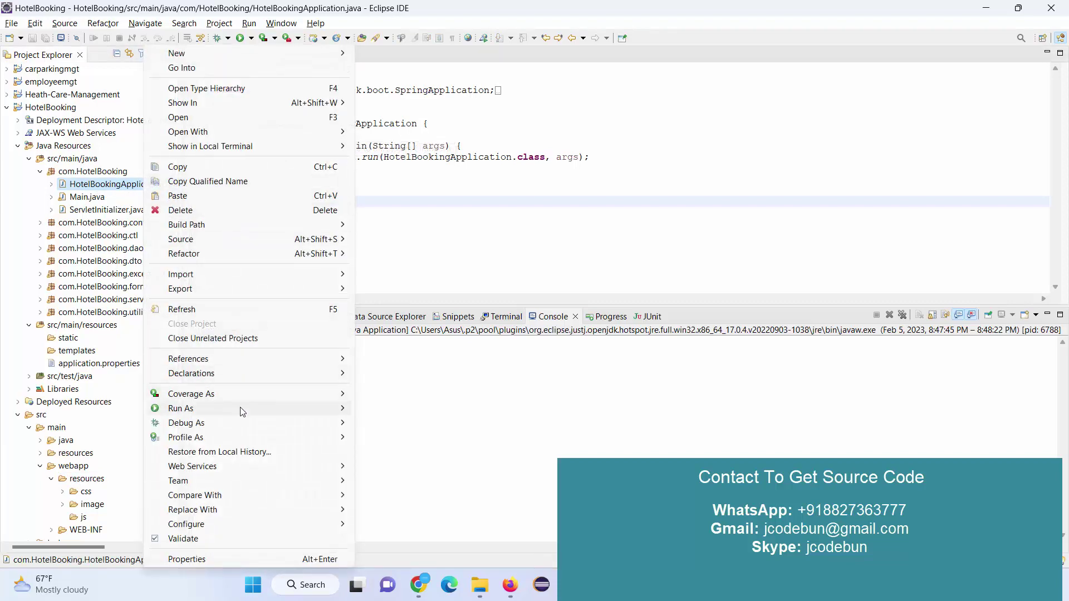
pyautogui.moveTo(241, 410)
pyautogui.click(409, 422)
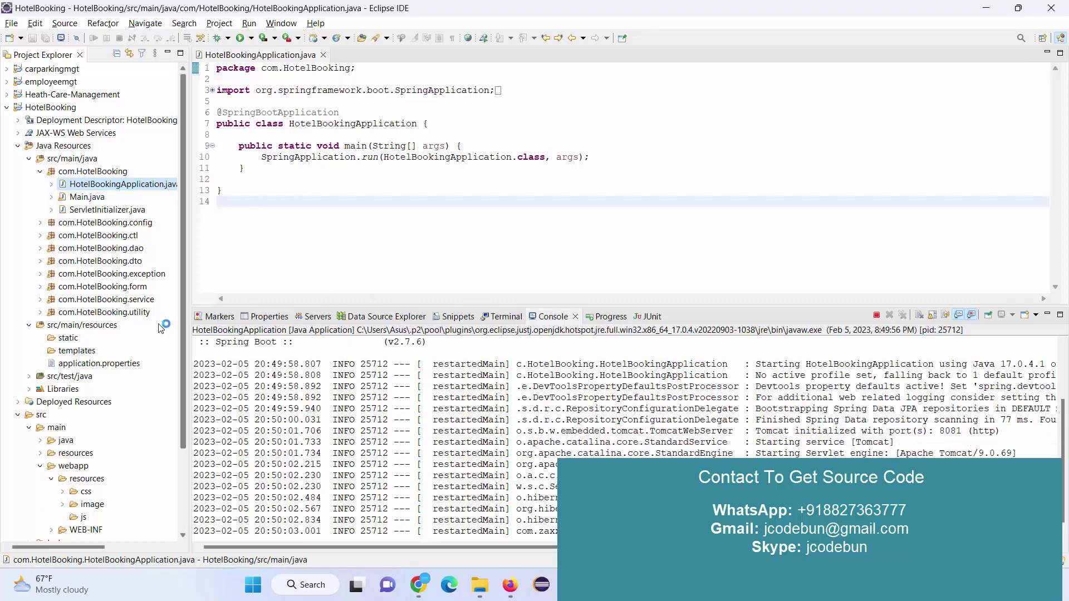
# In application.properties, review port 8081 and the /HotelBooking context path, and copy the line-19 URL.
pyautogui.doubleClick(113, 365)
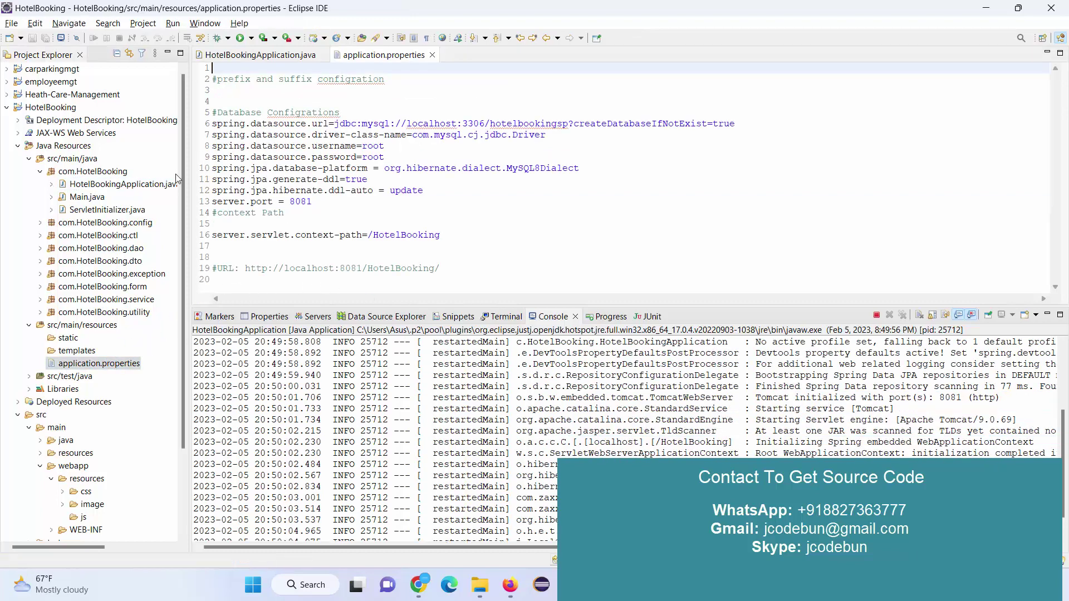
pyautogui.doubleClick(295, 202)
pyautogui.moveTo(450, 235); pyautogui.dragTo(377, 236)
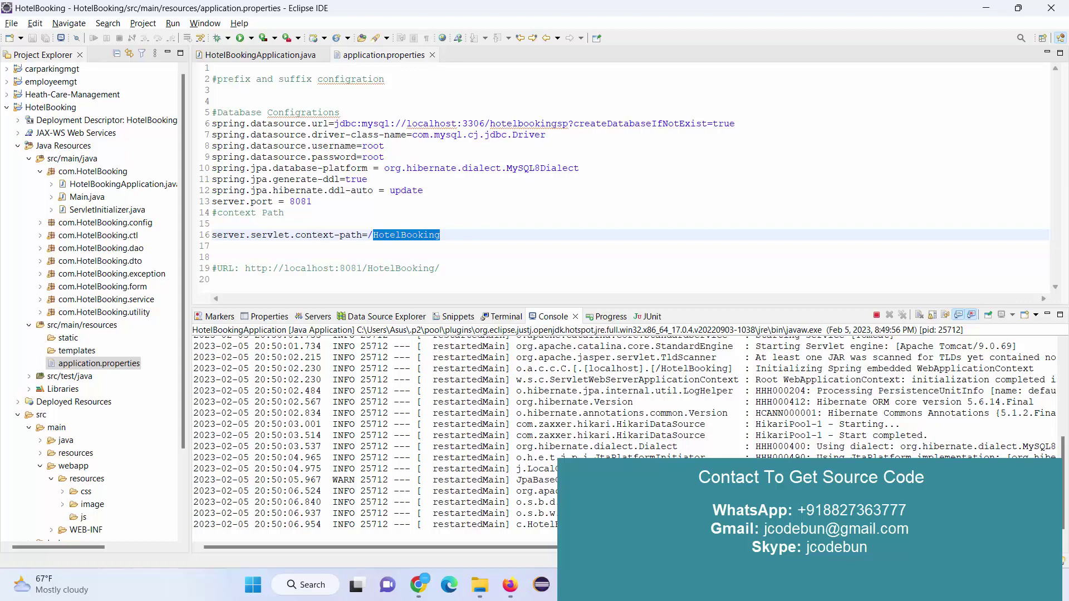
pyautogui.moveTo(440, 268); pyautogui.dragTo(244, 269)
pyautogui.hotkey('ctrl', 'c')
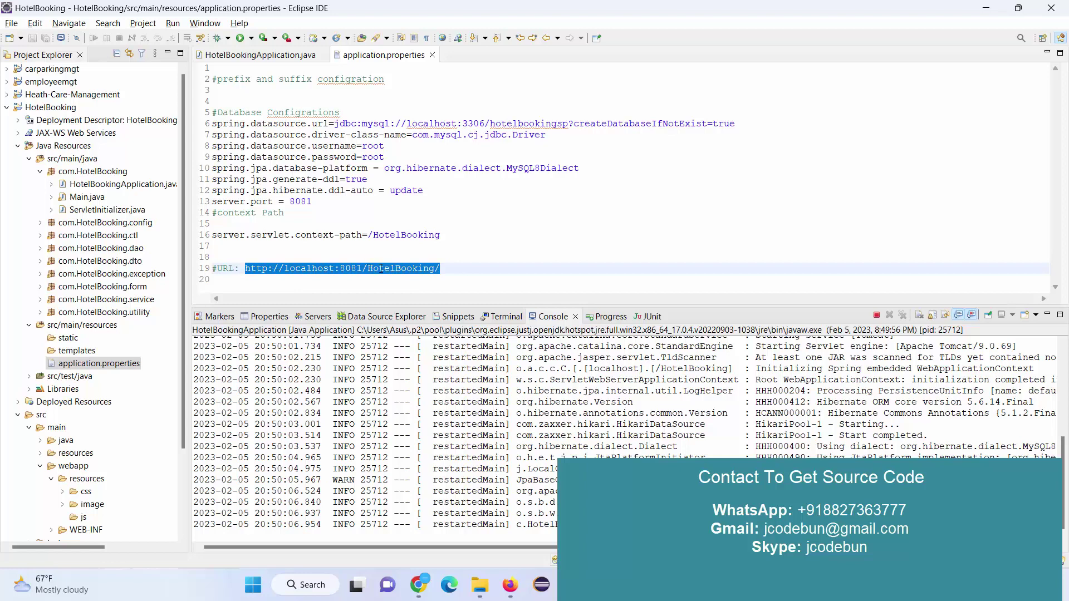
pyautogui.click(418, 584)
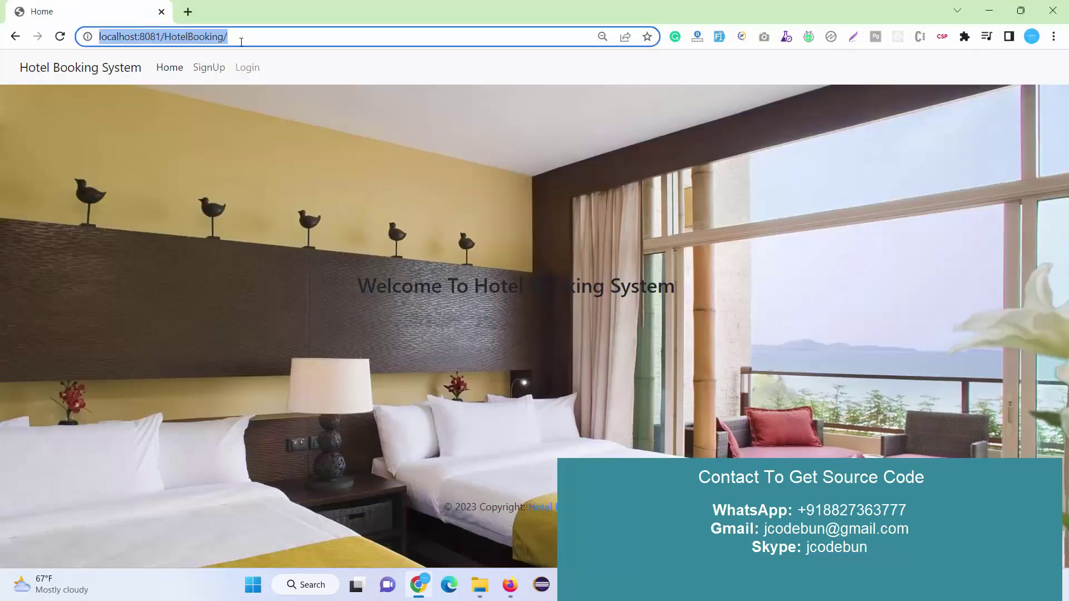
pyautogui.click(239, 37)
pyautogui.hotkey('ctrl', 'a')
pyautogui.hotkey('ctrl', 'v')
pyautogui.press('Return')
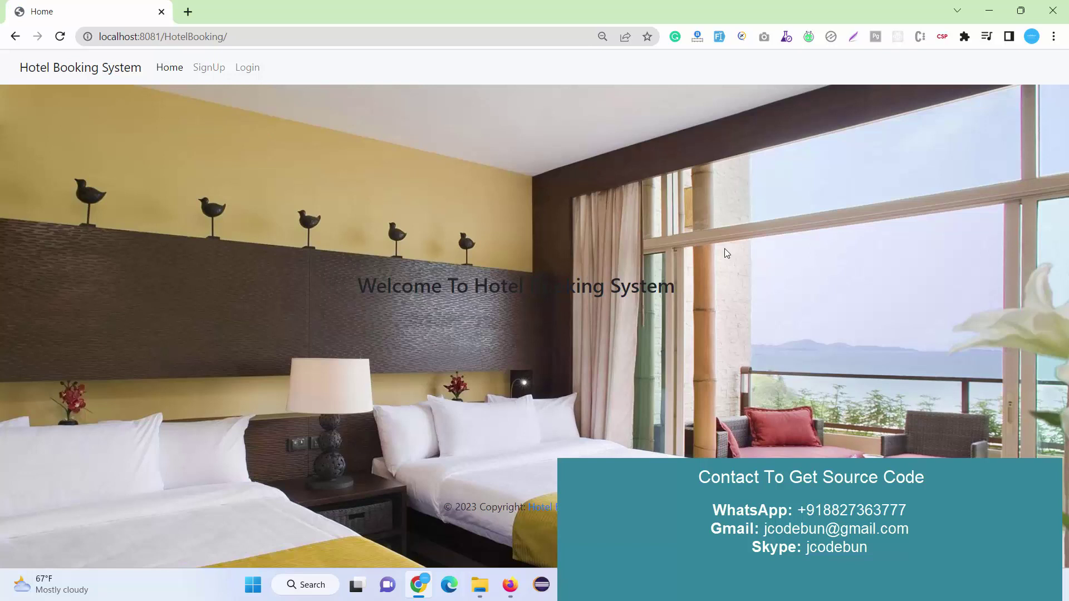
# Look over the welcome heading and the Home, sign-up and login pages, ending on registration.
pyautogui.moveTo(671, 287); pyautogui.dragTo(367, 285)
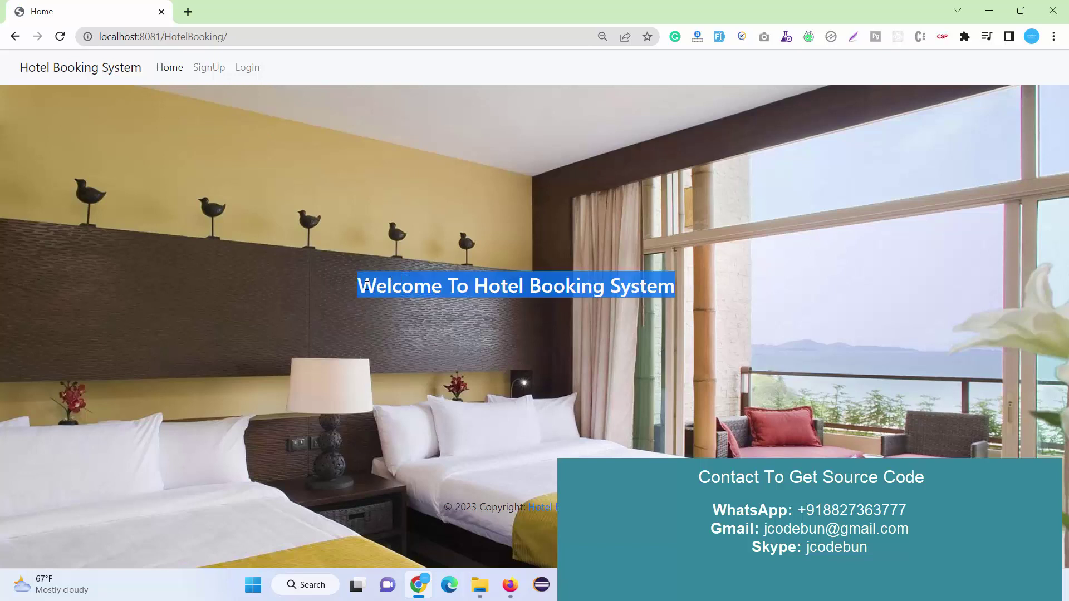
pyautogui.click(231, 226)
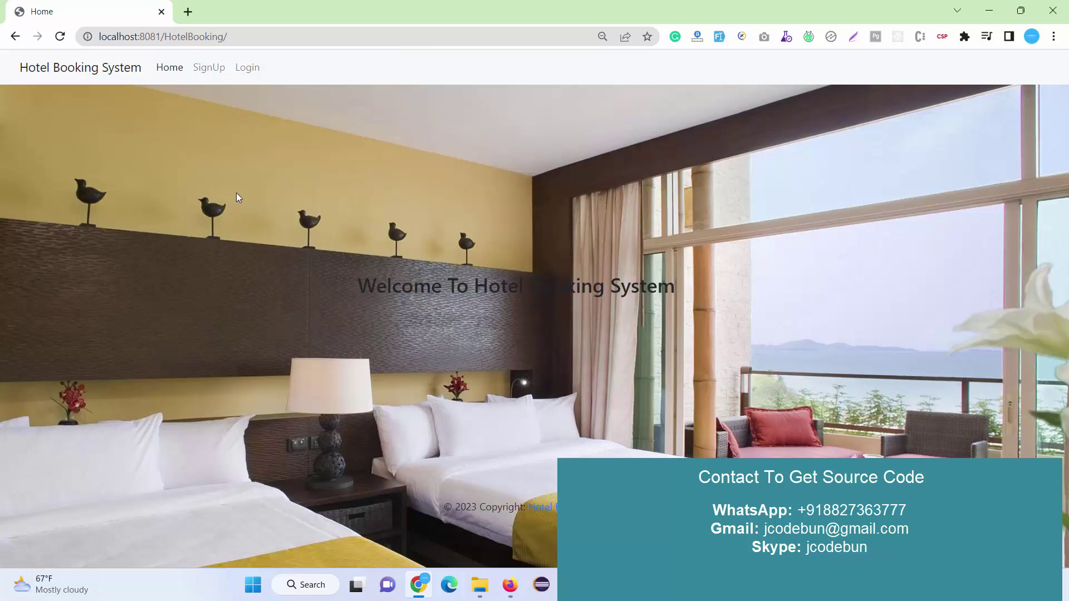
pyautogui.moveTo(551, 508); pyautogui.dragTo(77, 94)
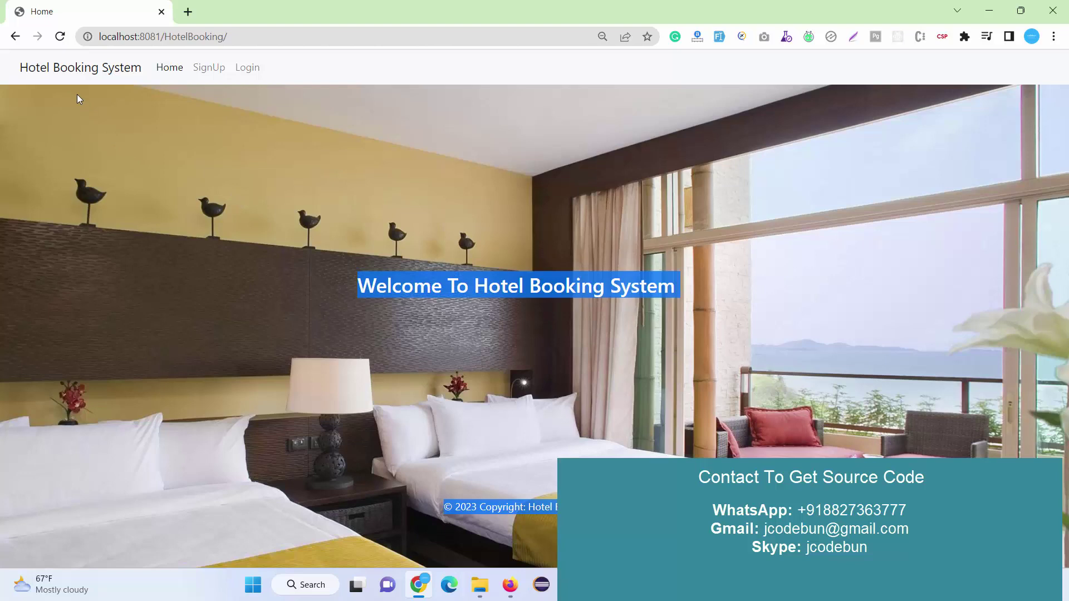
pyautogui.click(165, 68)
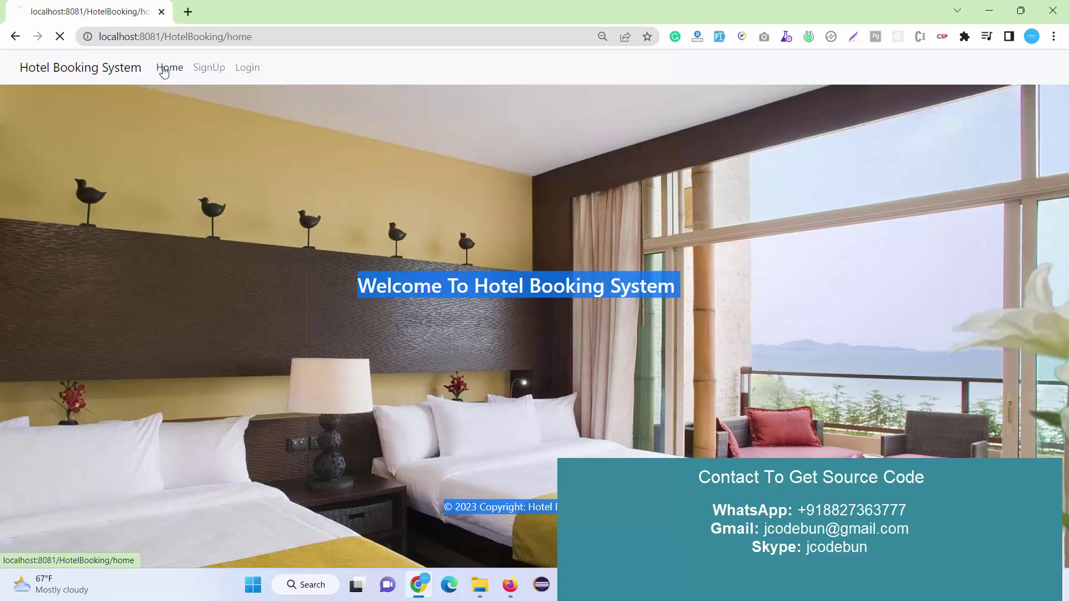
pyautogui.click(213, 69)
pyautogui.click(241, 69)
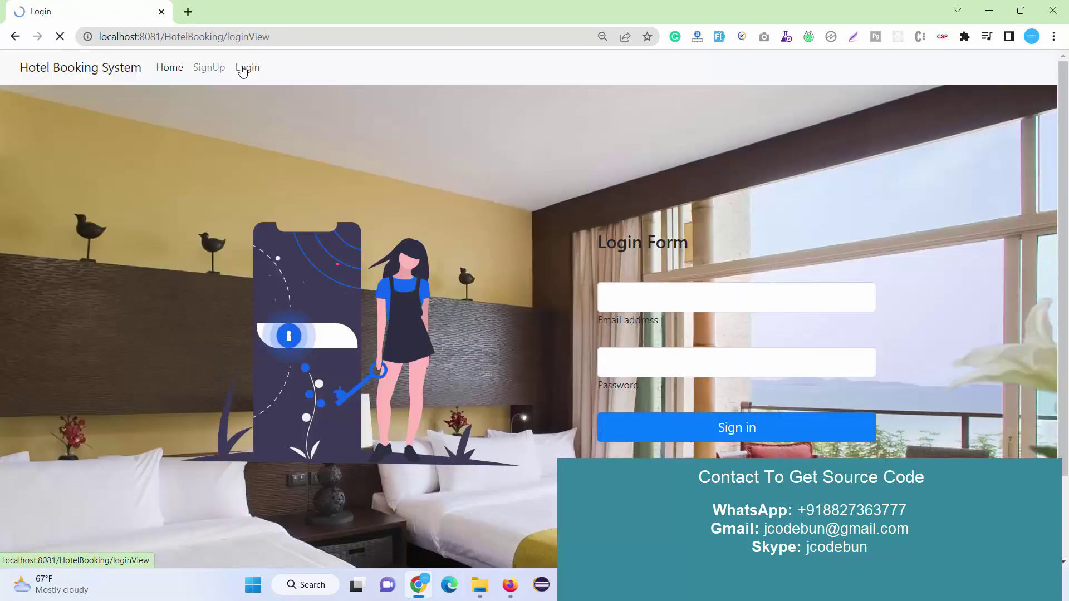
pyautogui.click(215, 70)
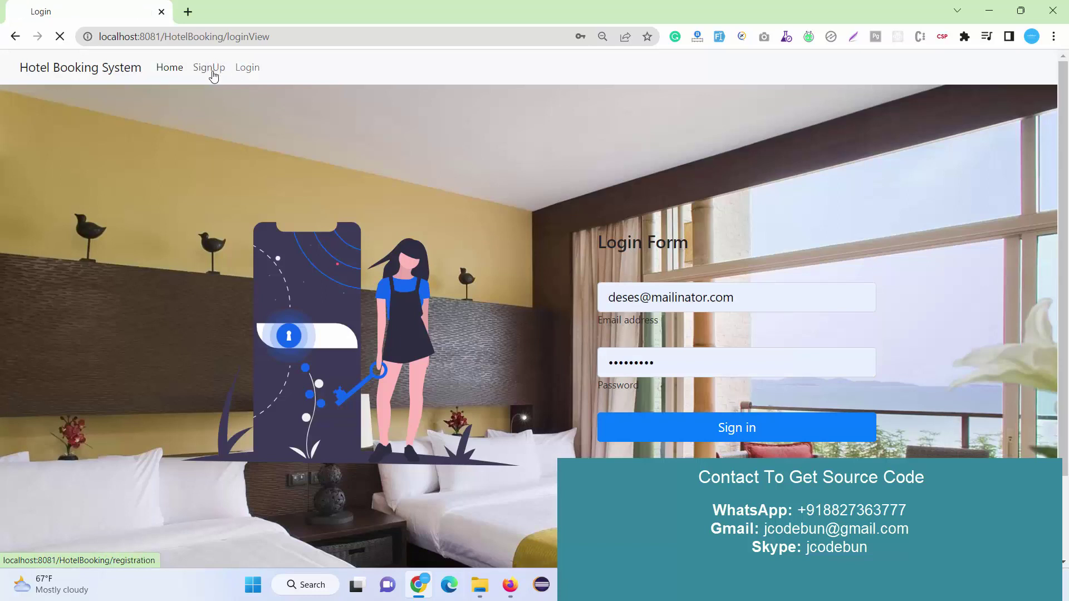
# Autofill and submit the registration form, confirm the success message, then go to login.
pyautogui.click(719, 36)
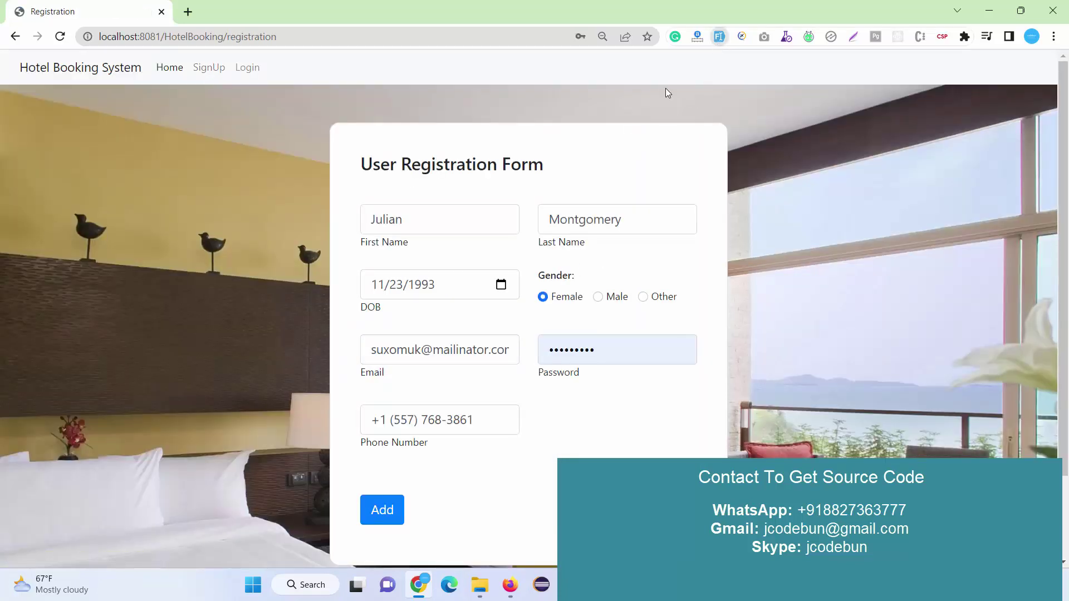
pyautogui.click(394, 519)
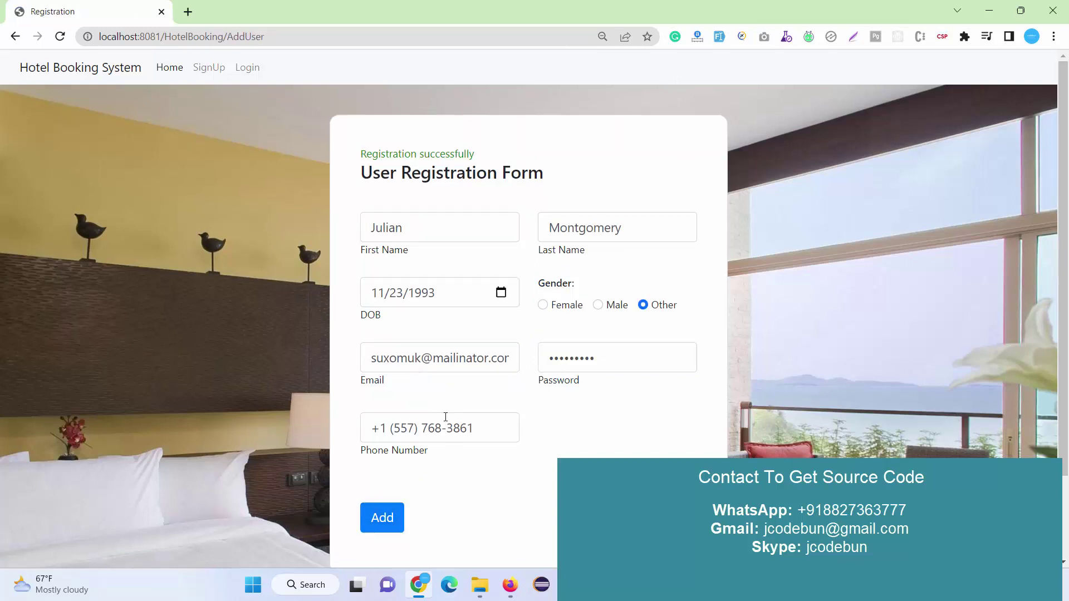
pyautogui.moveTo(506, 161); pyautogui.dragTo(235, 162)
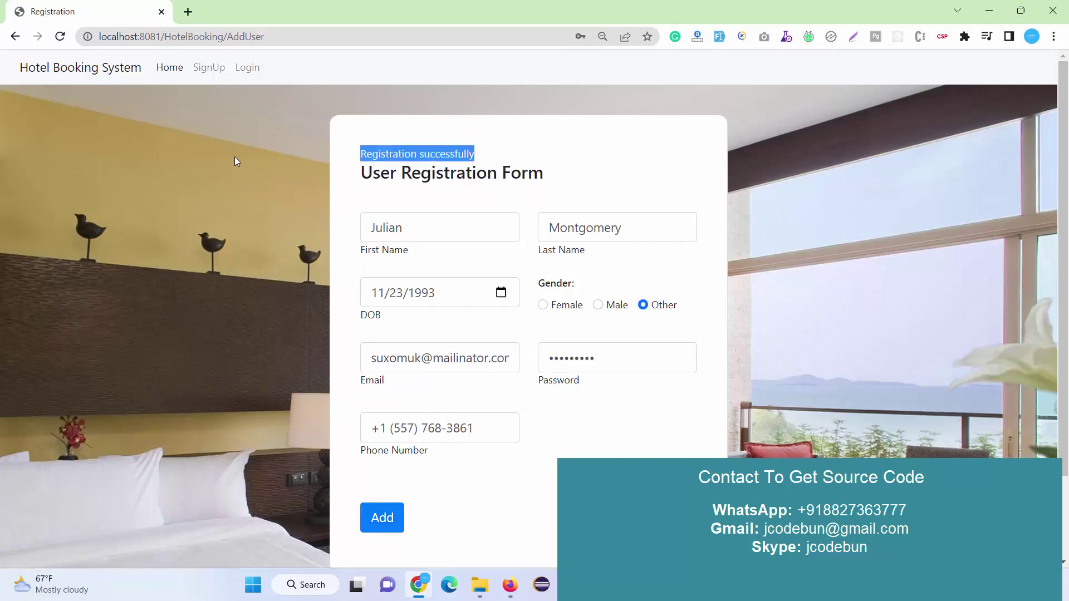
pyautogui.click(249, 68)
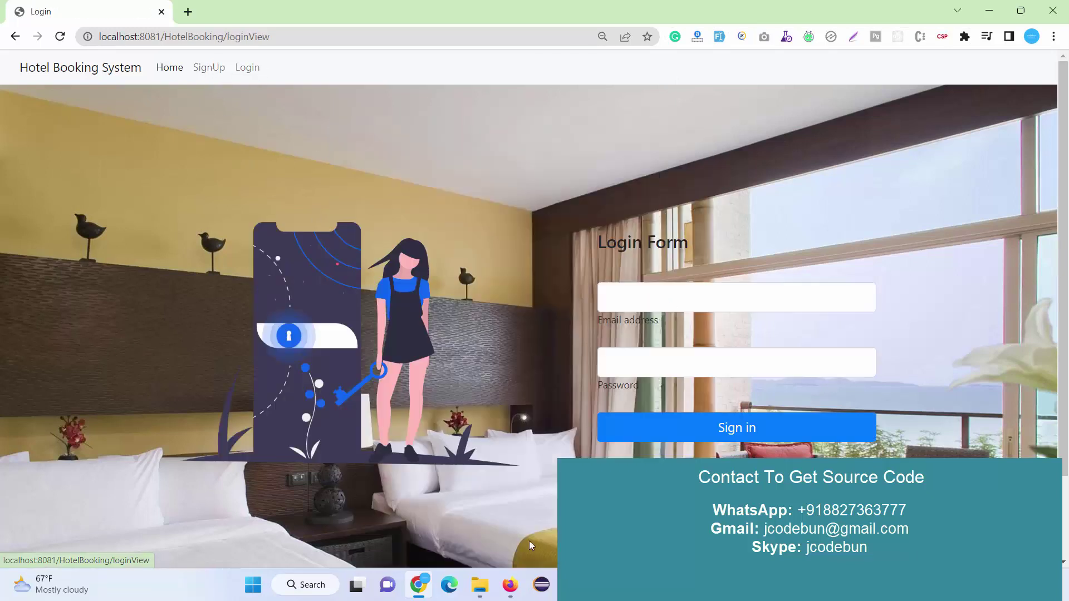
# Re-run the user query to show the new fifth user and copy the admin's email from row 1.
pyautogui.click(543, 585)
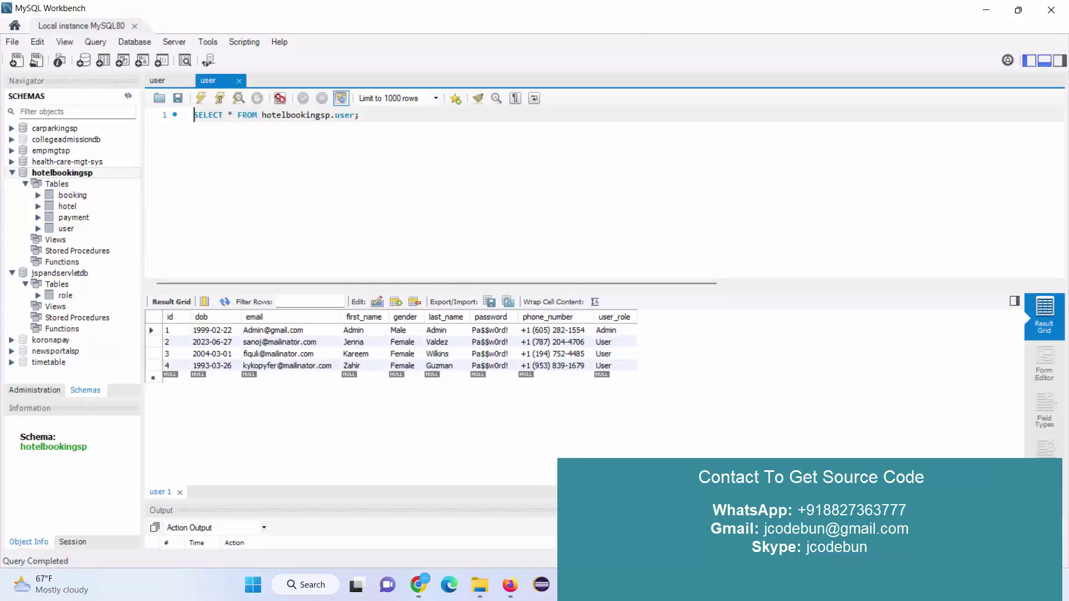
pyautogui.click(201, 98)
pyautogui.moveTo(179, 378)
pyautogui.mouseDown()
pyautogui.moveTo(633, 382)
pyautogui.moveTo(618, 378)
pyautogui.mouseUp()
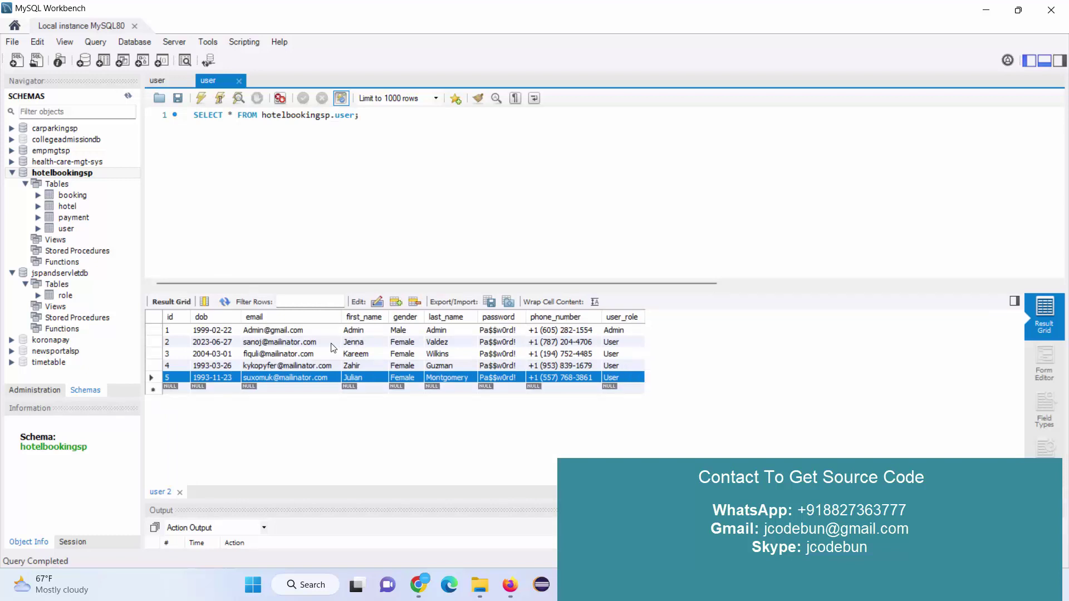
pyautogui.click(278, 333)
pyautogui.doubleClick(277, 333)
pyautogui.hotkey('ctrl', 'c')
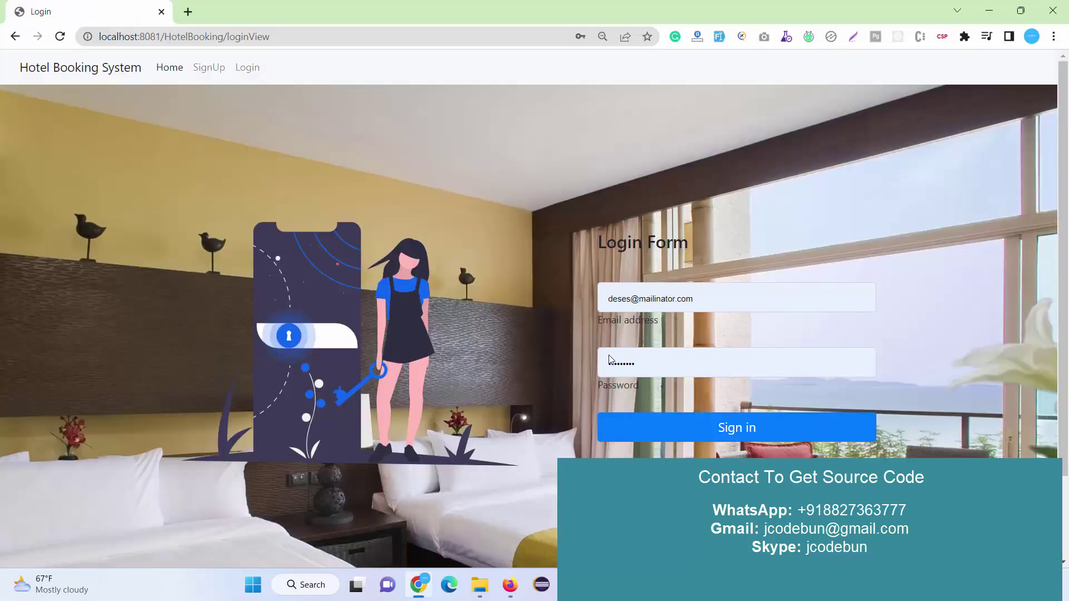
# Sign in with the pasted admin email and password, accepting the browser's password update.
pyautogui.moveTo(726, 302); pyautogui.dragTo(476, 338)
pyautogui.hotkey('ctrl', 'a')
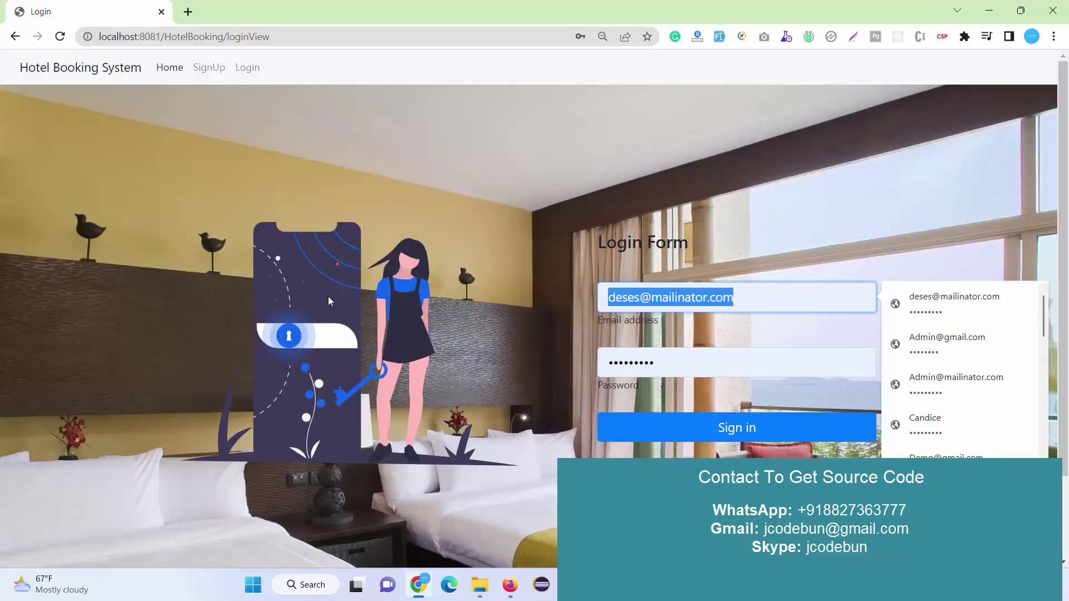
pyautogui.hotkey('ctrl', 'v')
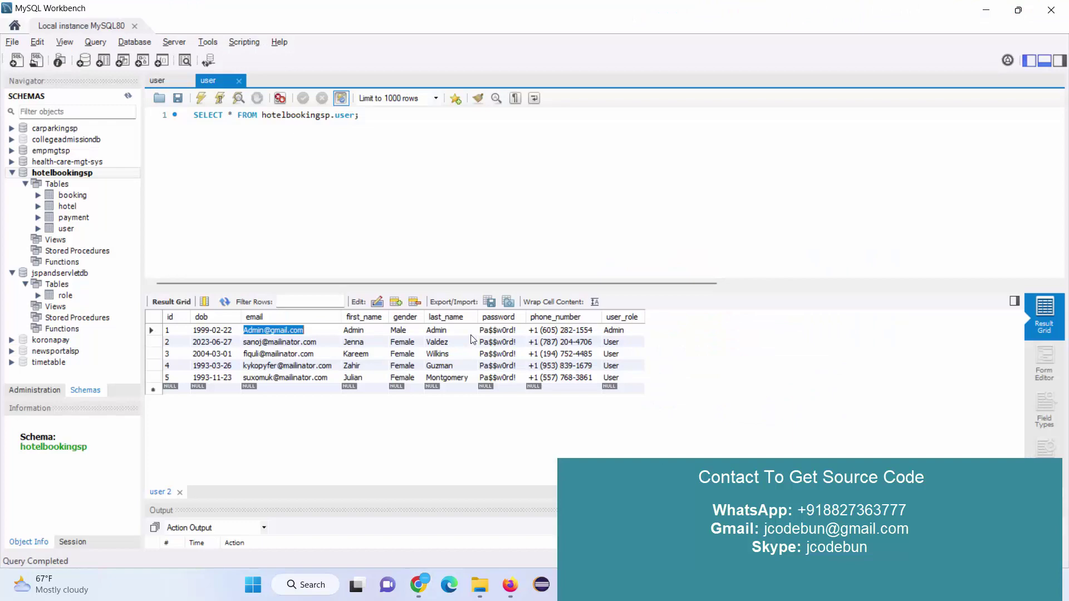
pyautogui.click(499, 331)
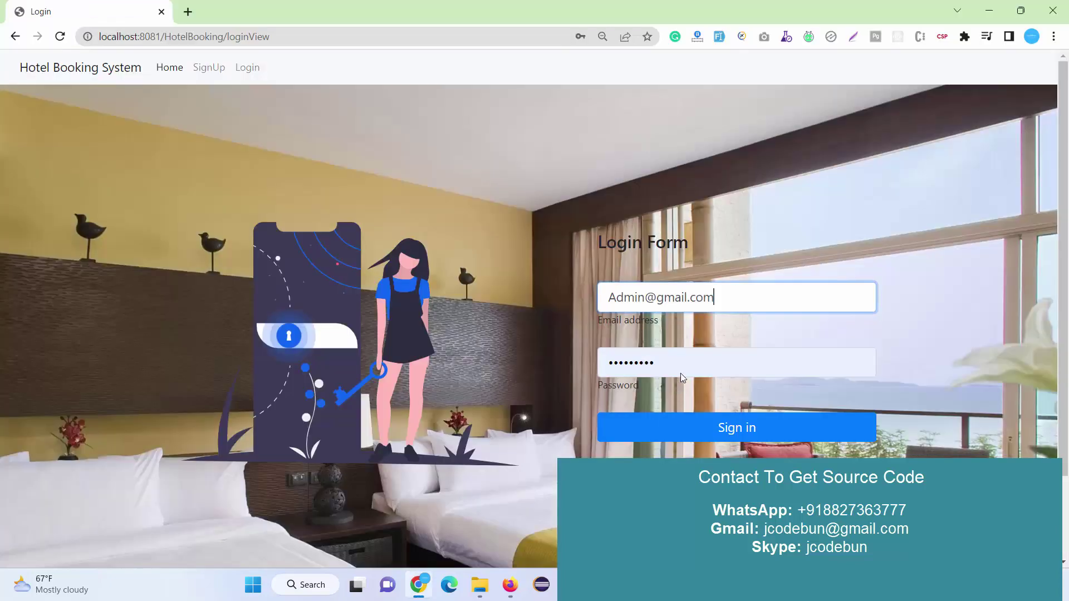
pyautogui.click(683, 368)
pyautogui.hotkey('ctrl', 'a')
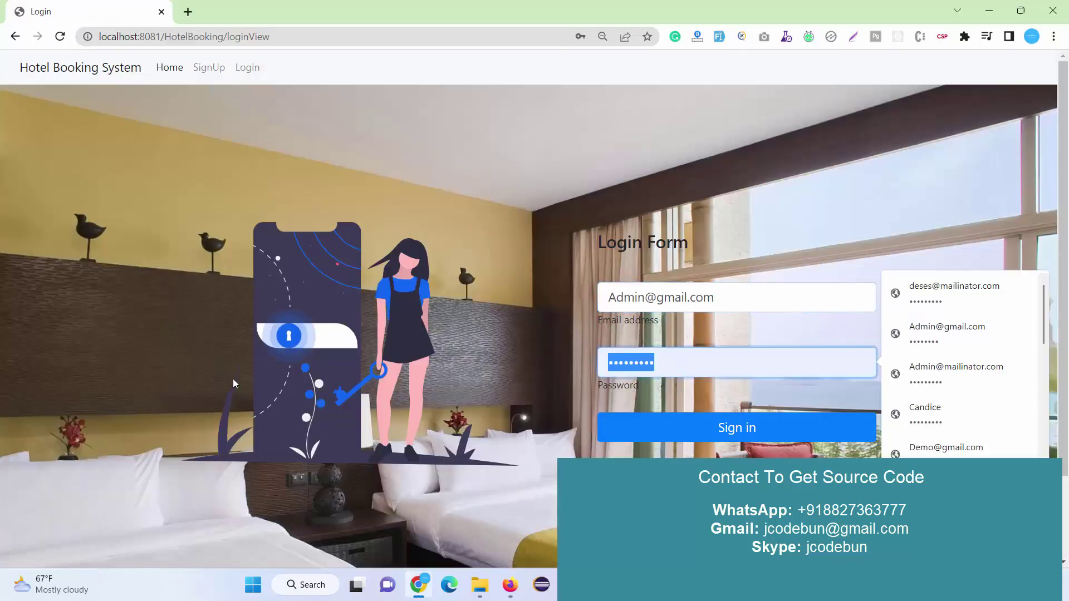
pyautogui.hotkey('ctrl', 'v')
pyautogui.click(728, 429)
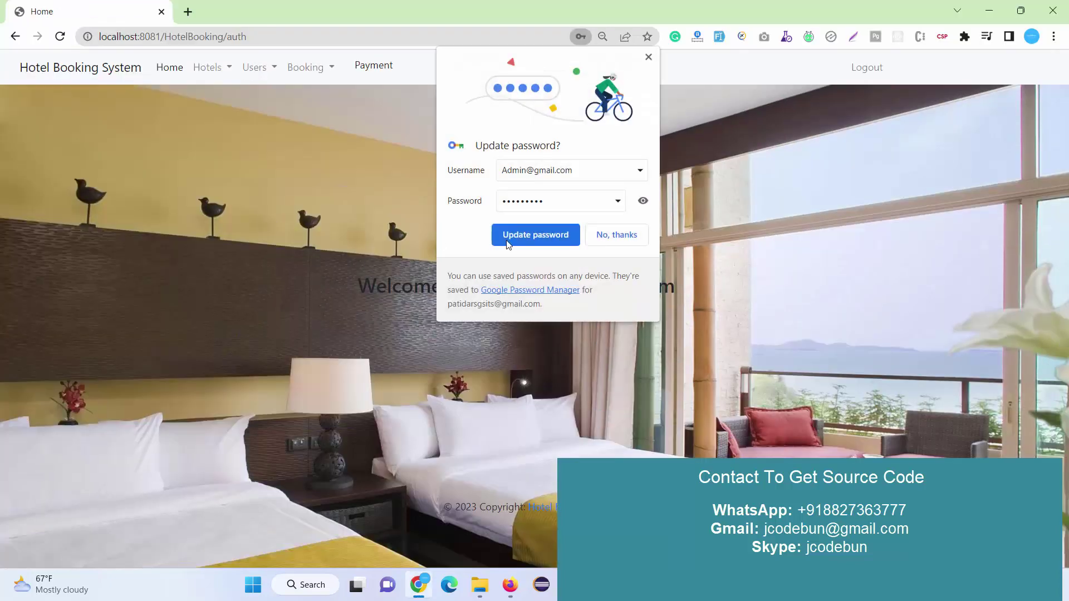
pyautogui.click(533, 239)
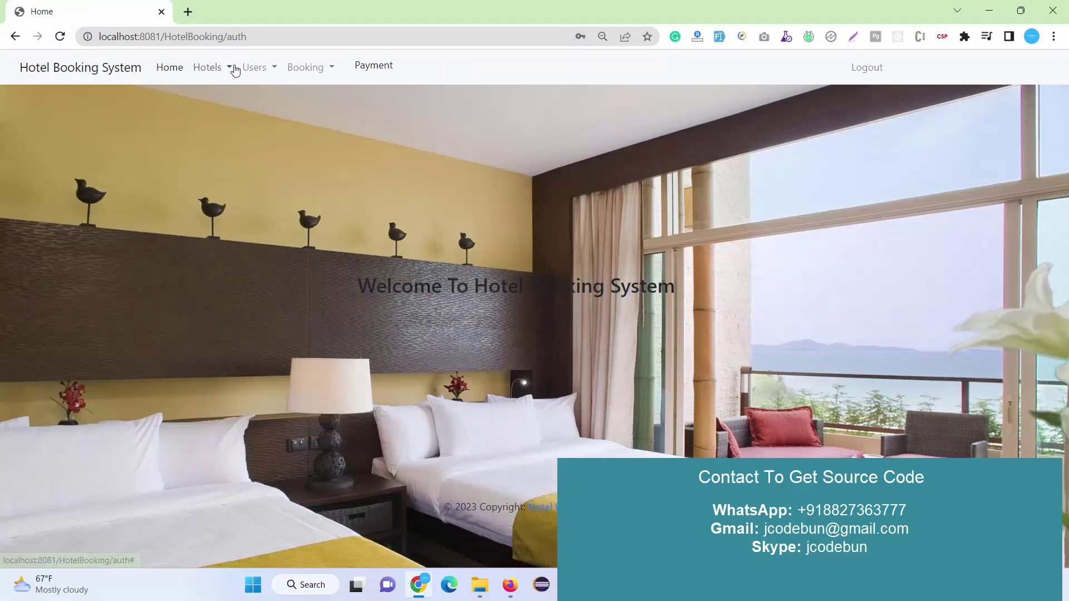
# Browse the Hotels menu, viewing the four-hotel Hotel List and ending on the Add hotel form.
pyautogui.click(215, 73)
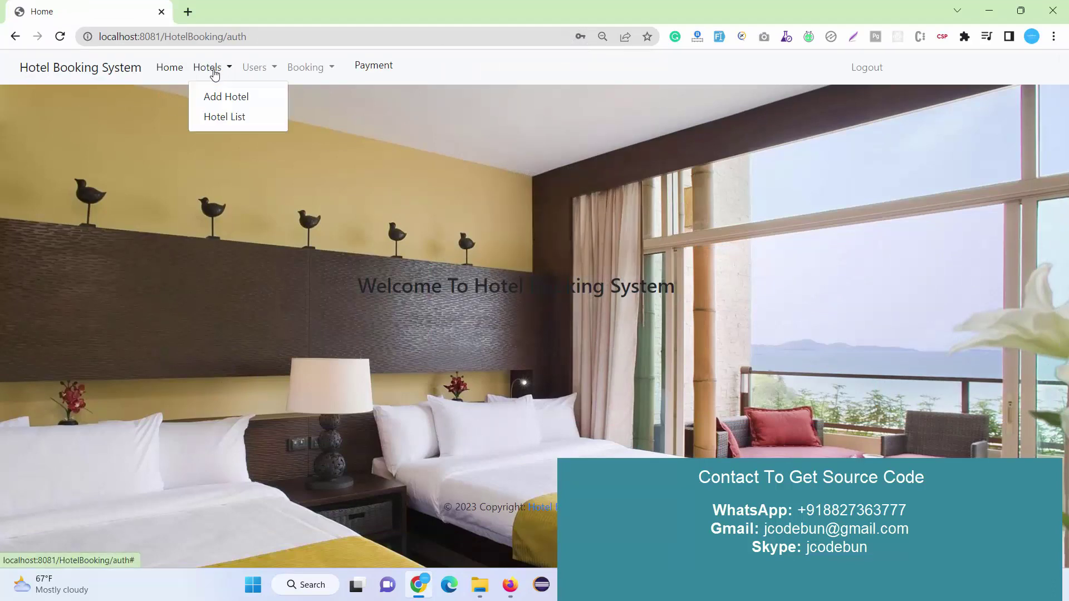
pyautogui.click(219, 109)
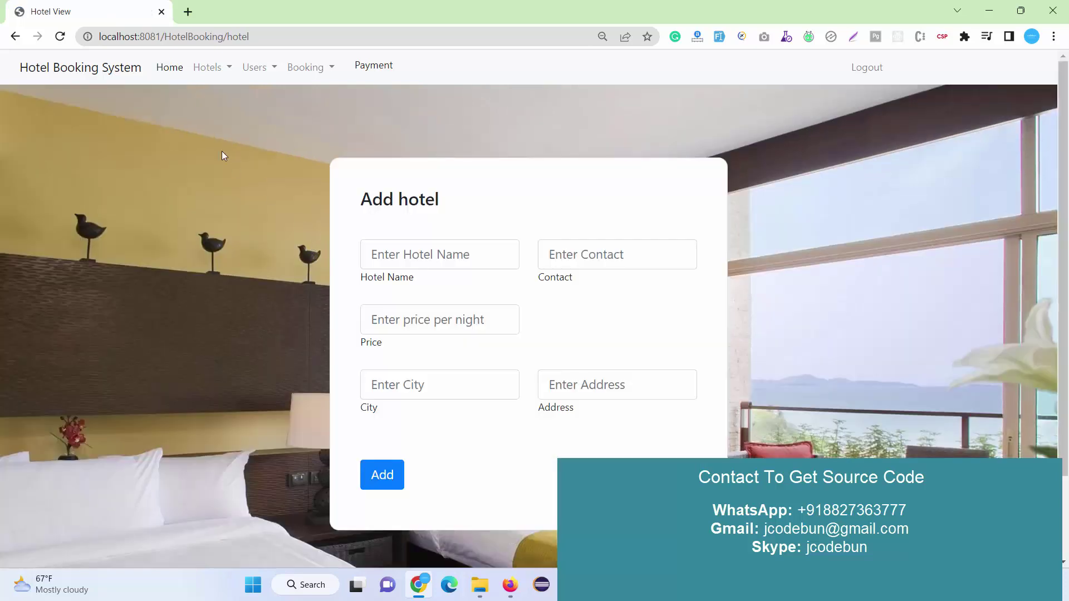
pyautogui.click(208, 69)
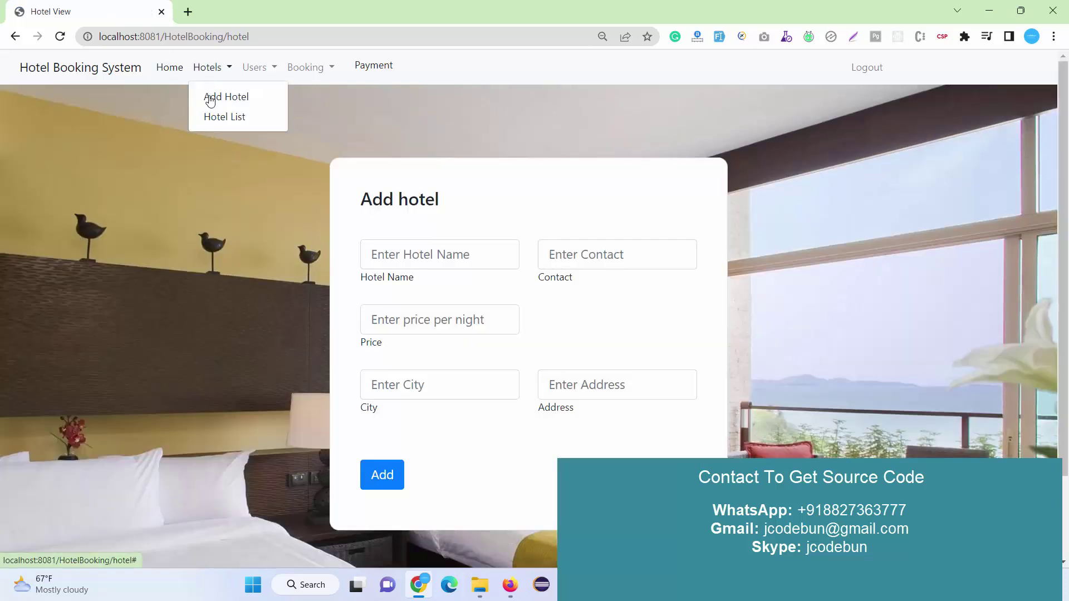
pyautogui.click(218, 125)
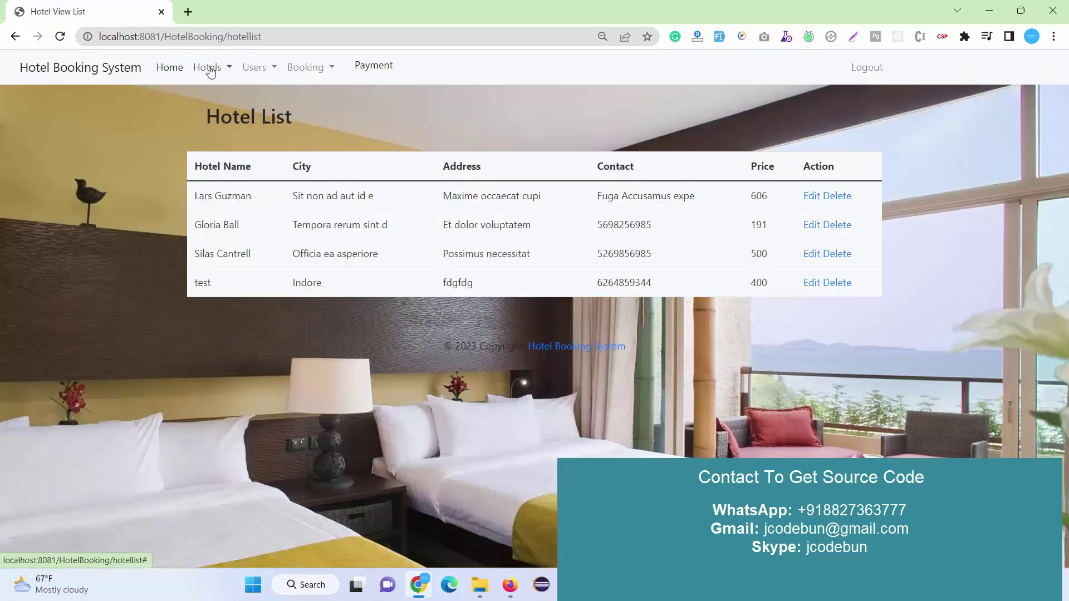
pyautogui.click(211, 68)
pyautogui.click(222, 100)
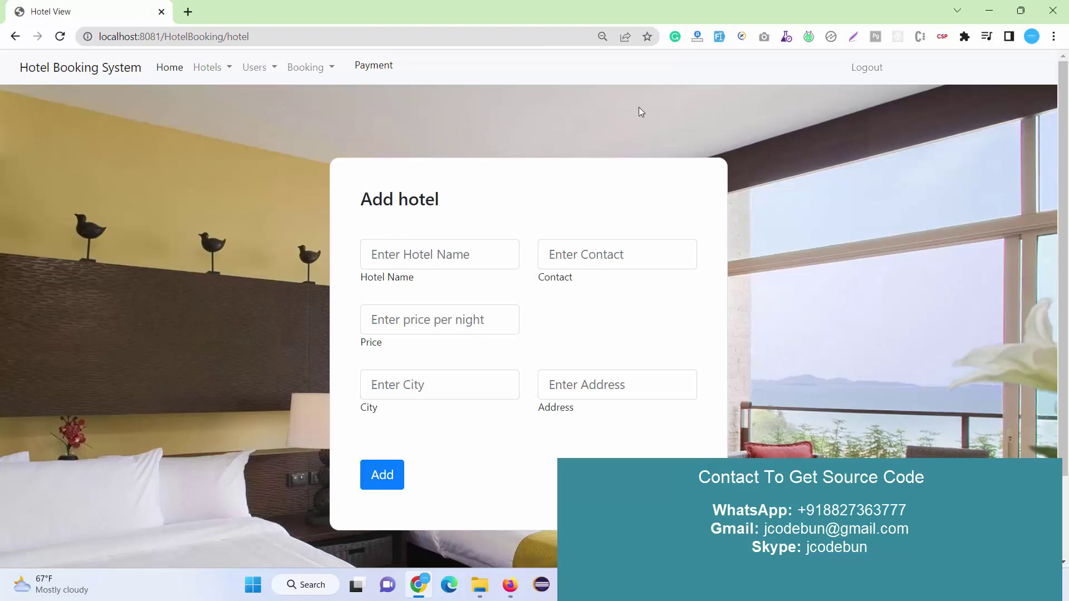
# Autofill the hotel form, then replace the contact number and set Price to 5000.
pyautogui.click(719, 36)
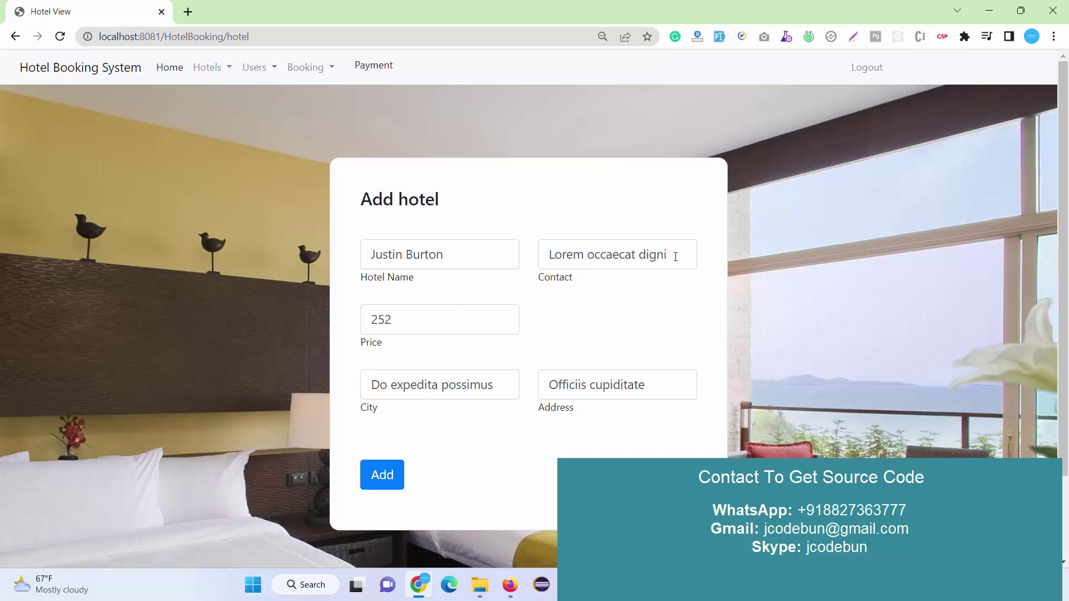
pyautogui.moveTo(675, 256); pyautogui.dragTo(250, 301)
pyautogui.press('BackSpace')
pyautogui.write('85')
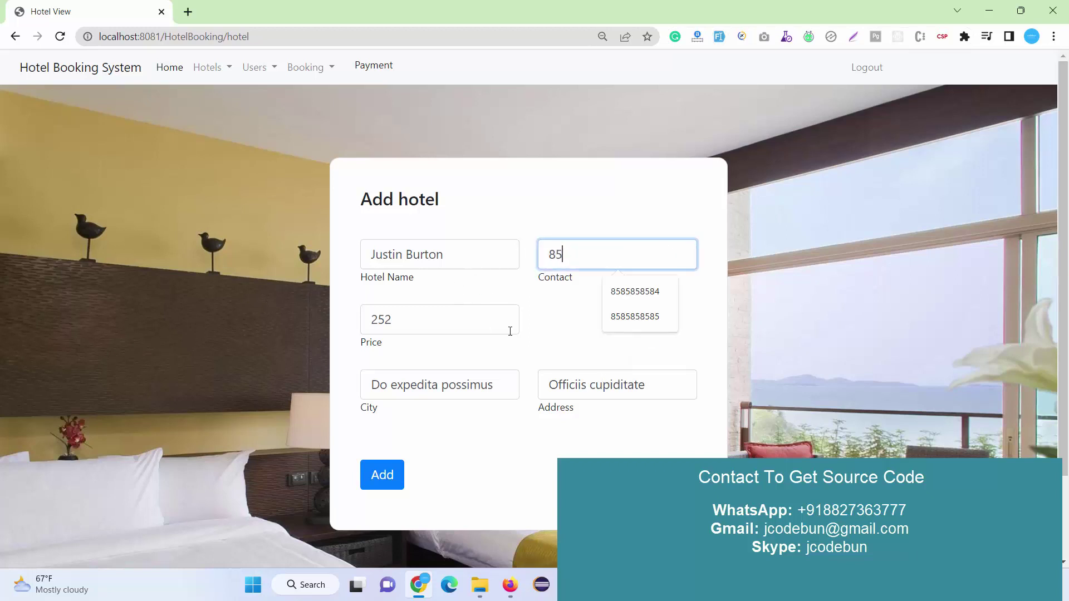
pyautogui.click(610, 294)
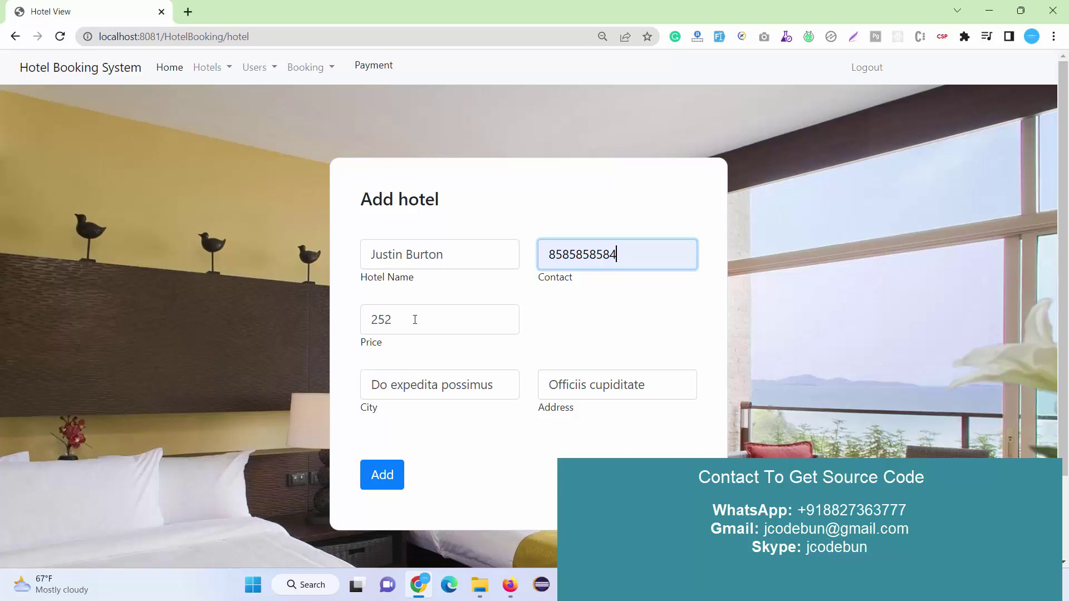
pyautogui.moveTo(415, 319); pyautogui.dragTo(276, 324)
pyautogui.press('BackSpace')
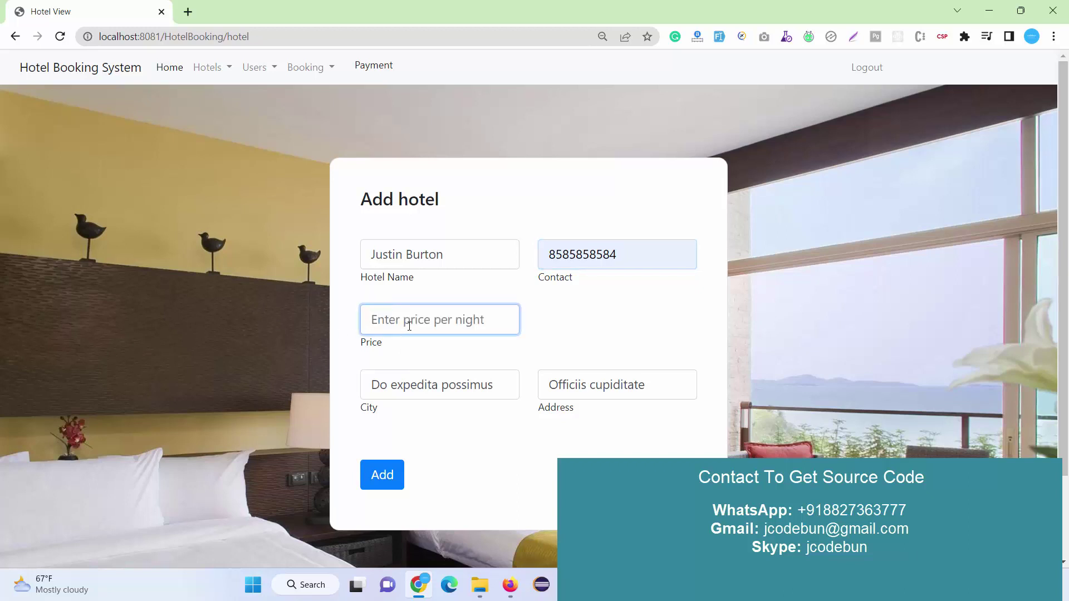
pyautogui.click(419, 323)
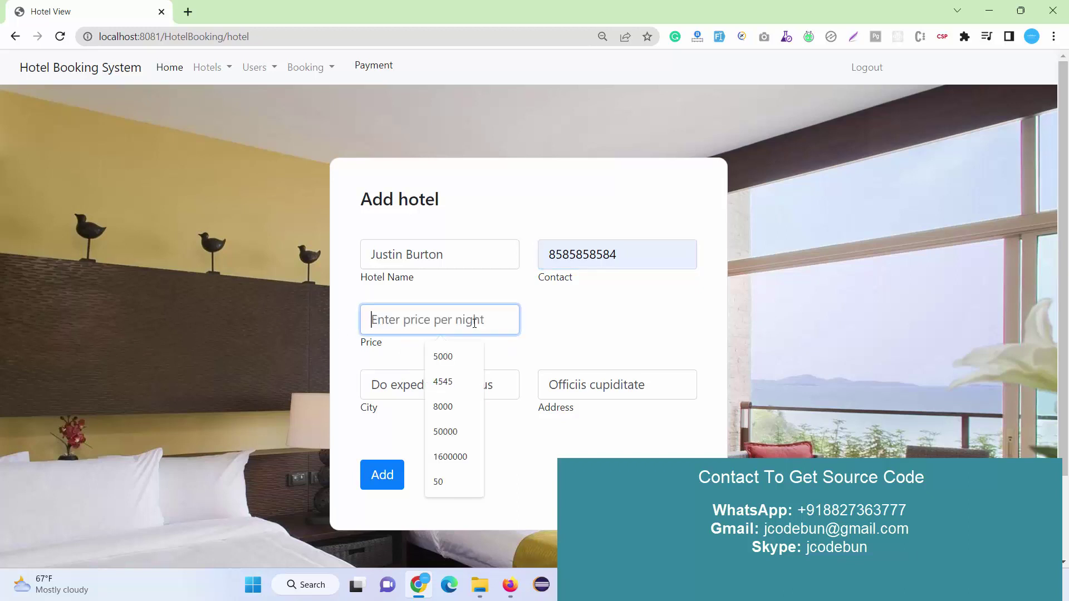
pyautogui.write('2')
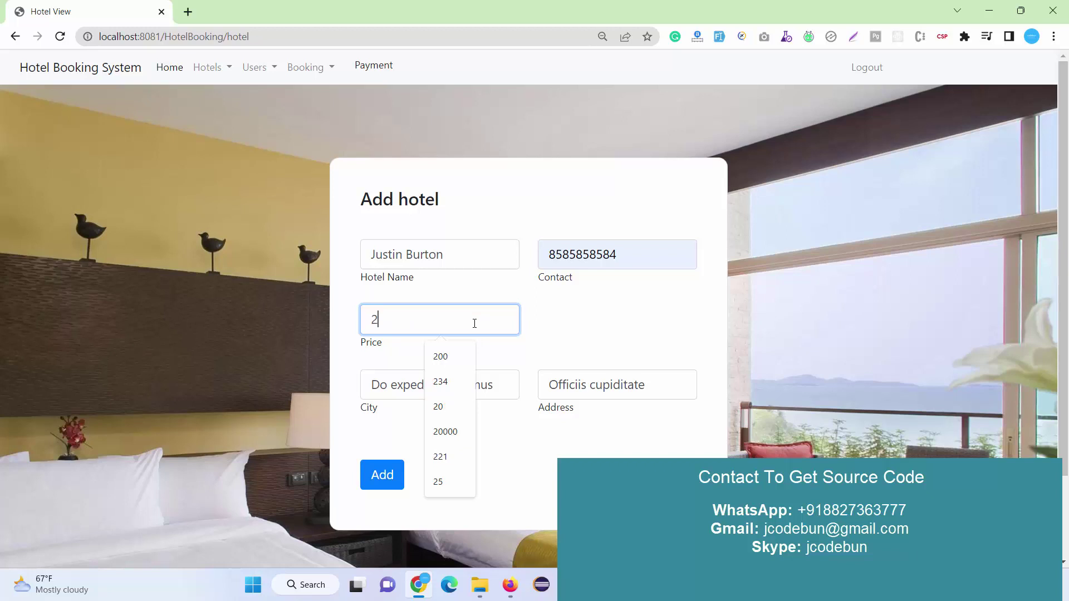
pyautogui.press('BackSpace')
pyautogui.write('500')
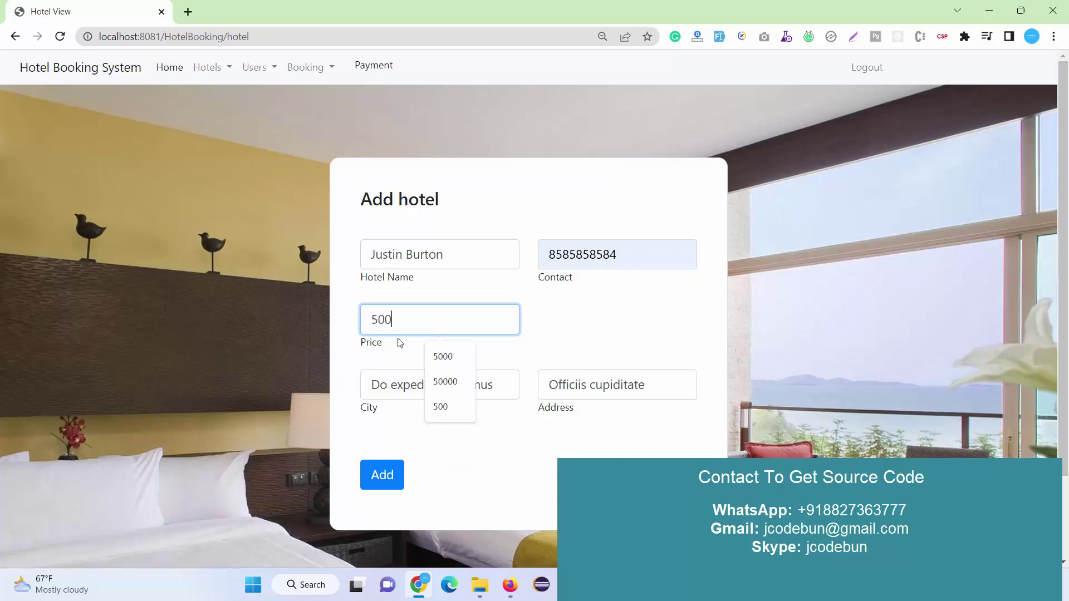
pyautogui.write('0')
pyautogui.click(242, 380)
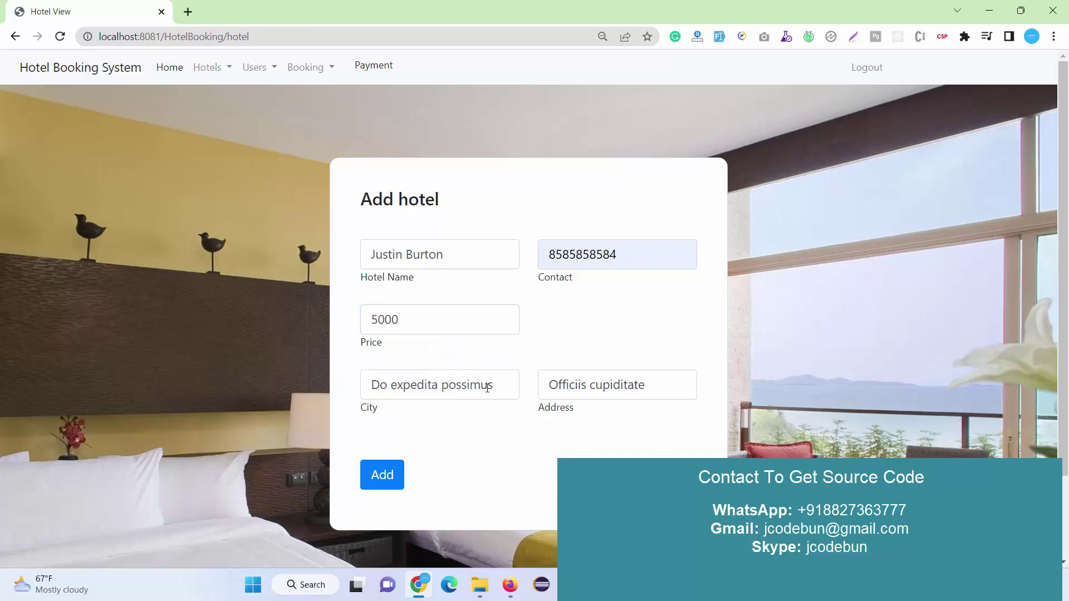
# Set City to Mumbai and Address to 'fgfdgfdgfdgfdg', then add the hotel.
pyautogui.moveTo(493, 385); pyautogui.dragTo(64, 383)
pyautogui.press('BackSpace')
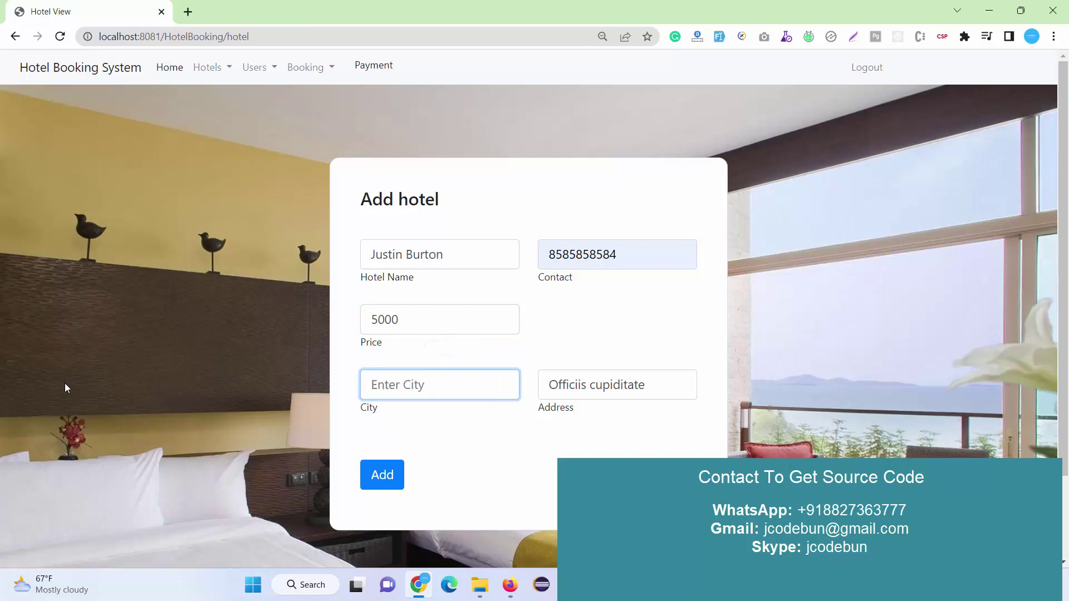
pyautogui.write('Mumb')
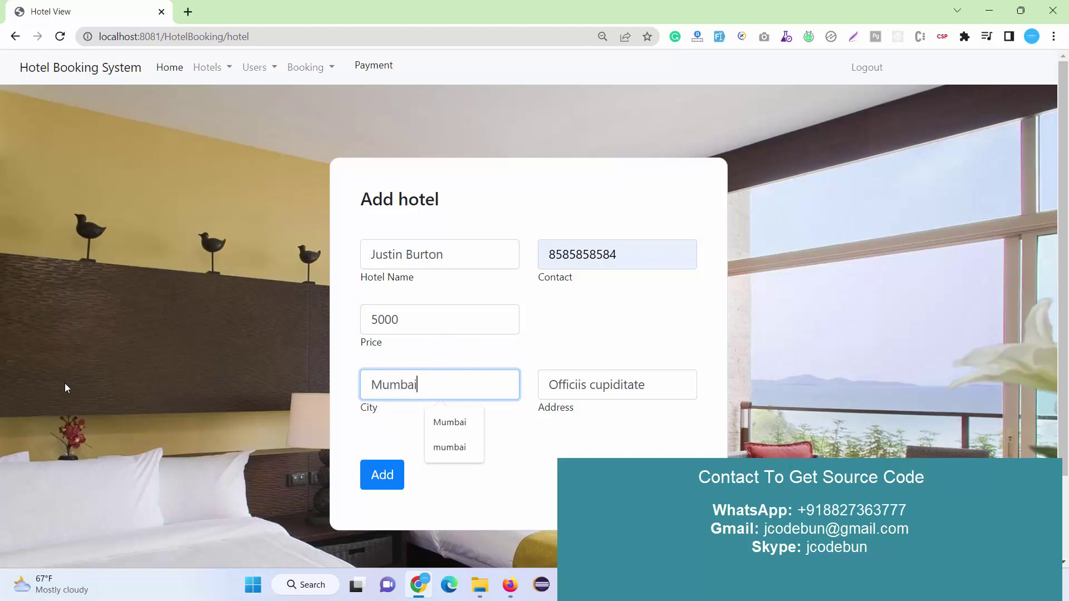
pyautogui.write('ai')
pyautogui.click(441, 422)
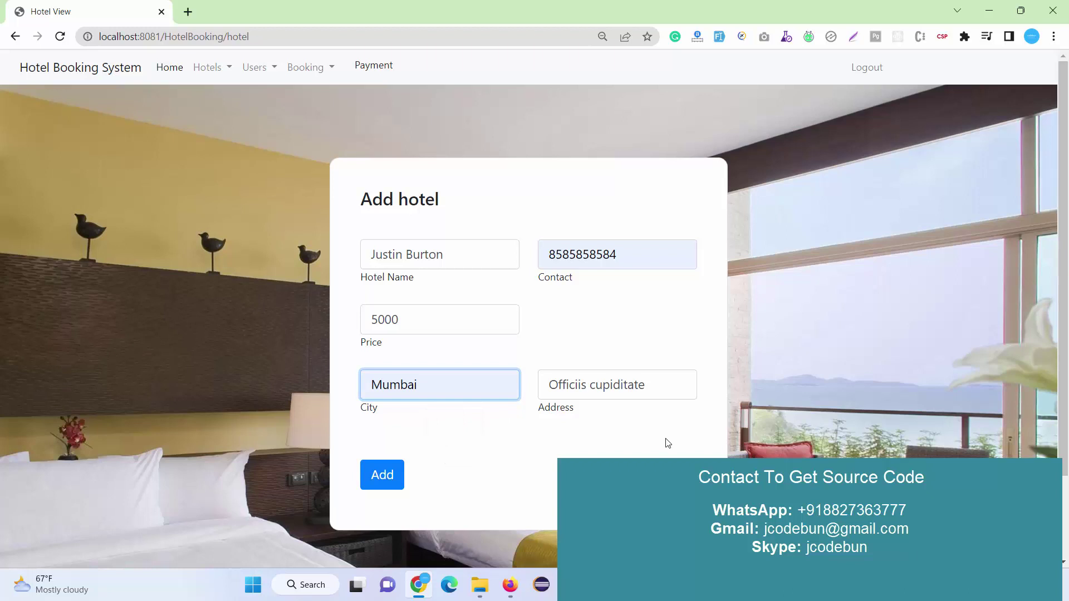
pyautogui.click(647, 382)
pyautogui.write('fgfdgfdgfdgfdg')
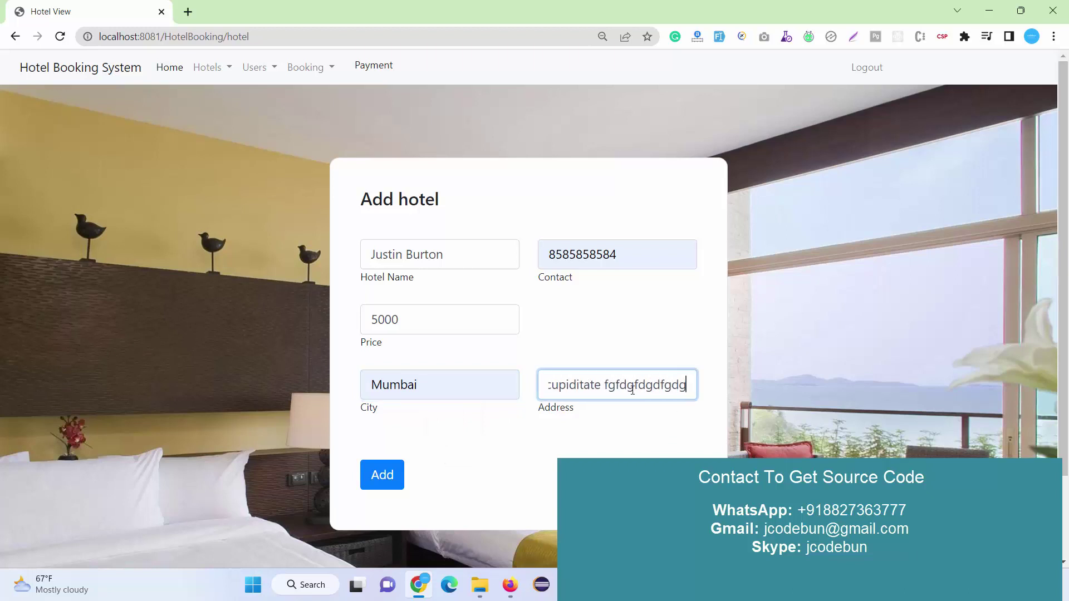
pyautogui.click(386, 480)
pyautogui.click(386, 480)
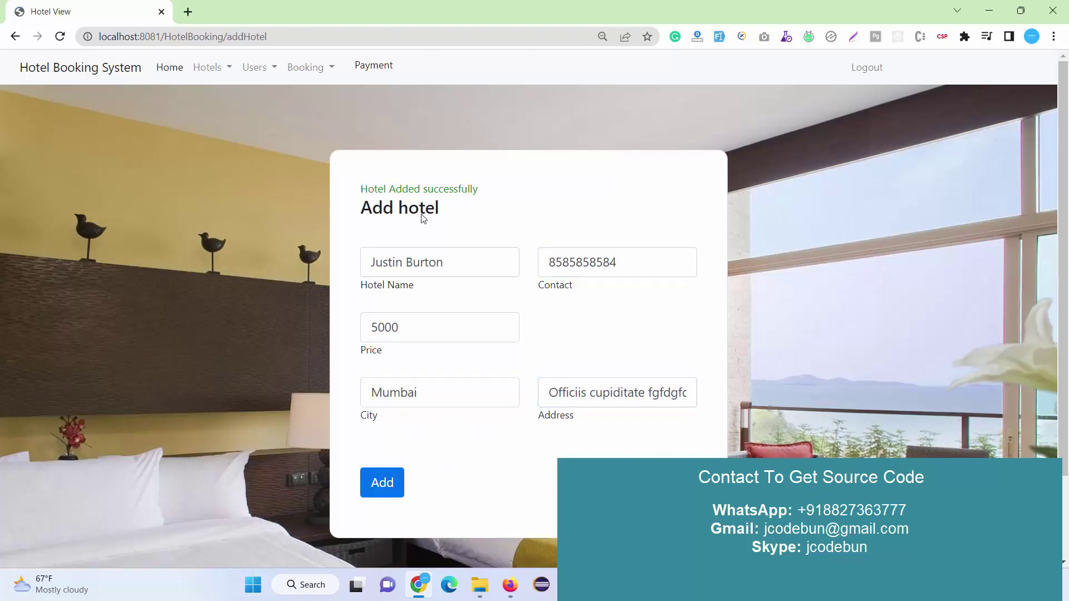
pyautogui.moveTo(490, 189); pyautogui.dragTo(240, 138)
# Edit the Mumbai hotel from the Hotel List, changing its price from 5000 to 4000.
pyautogui.click(222, 67)
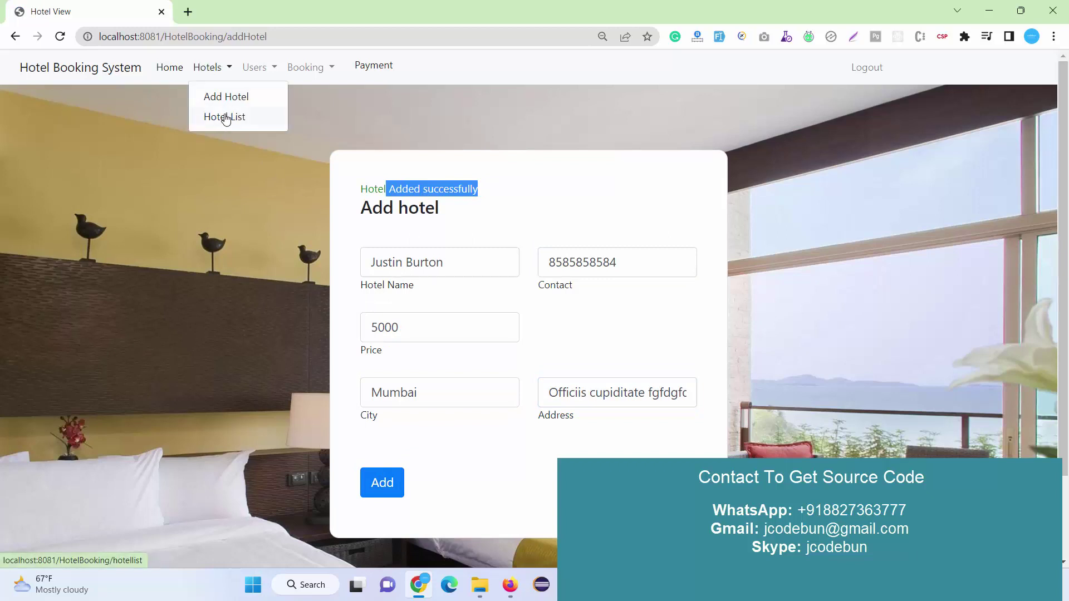
pyautogui.click(222, 114)
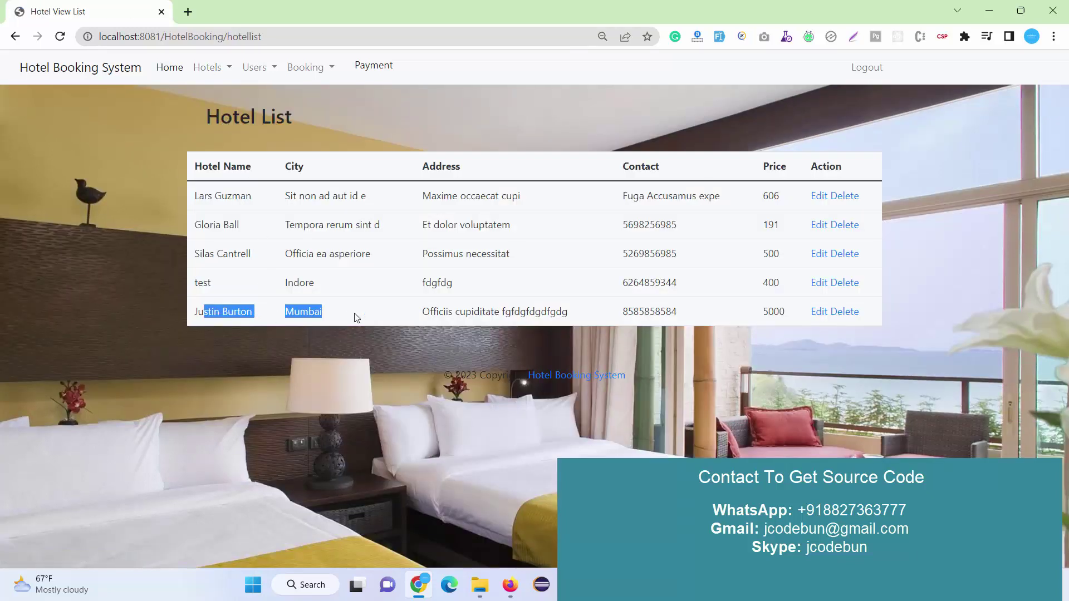
pyautogui.click(816, 315)
pyautogui.click(383, 319)
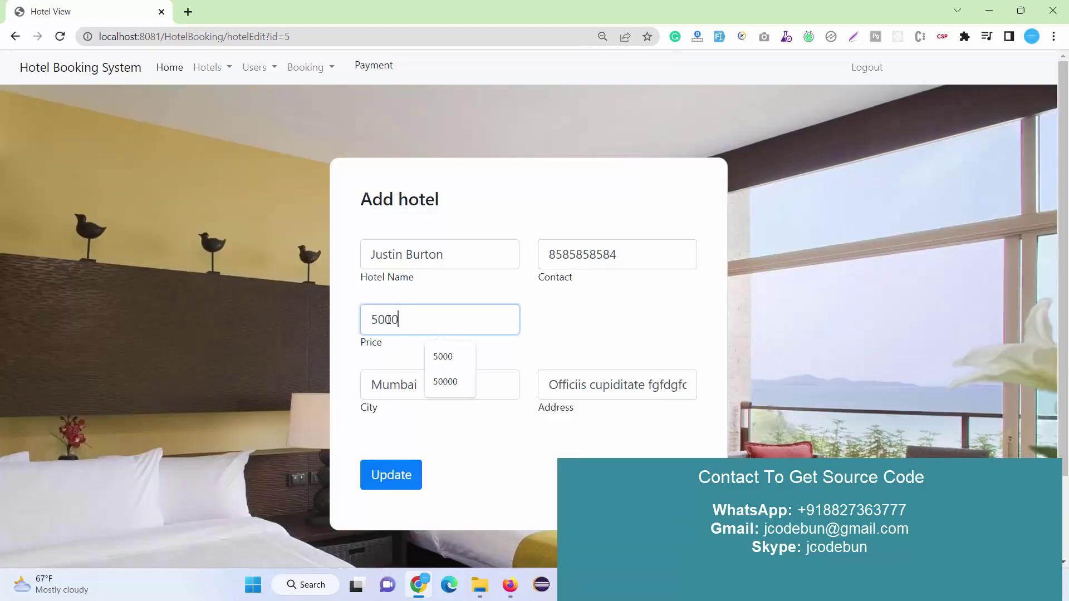
pyautogui.press('BackSpace')
pyautogui.write('4')
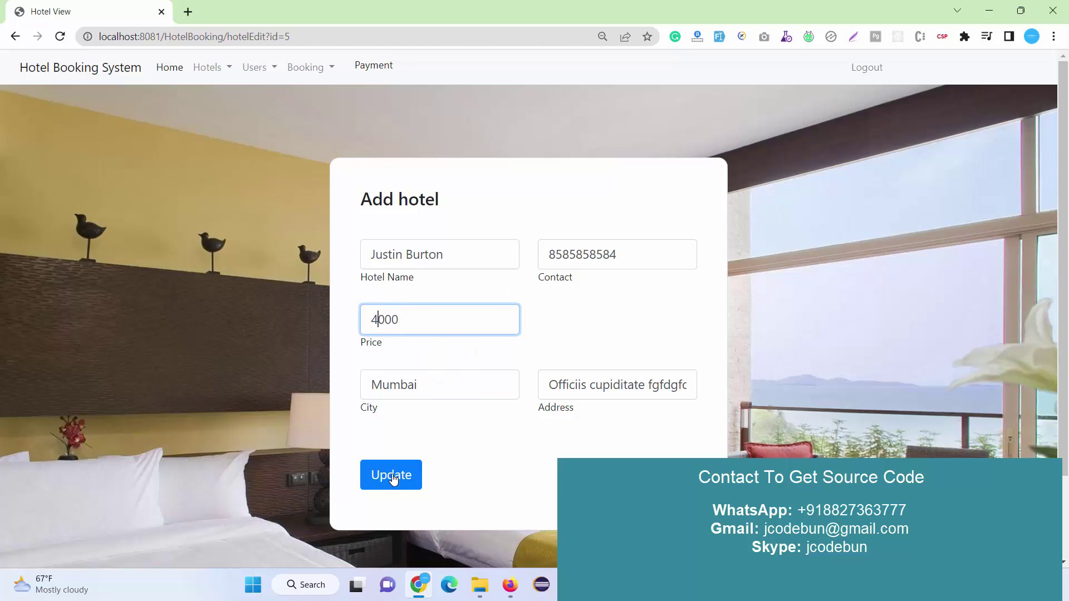
pyautogui.click(391, 477)
# Confirm the 4000 price in the Hotel List, then go to Users > Add User.
pyautogui.click(209, 64)
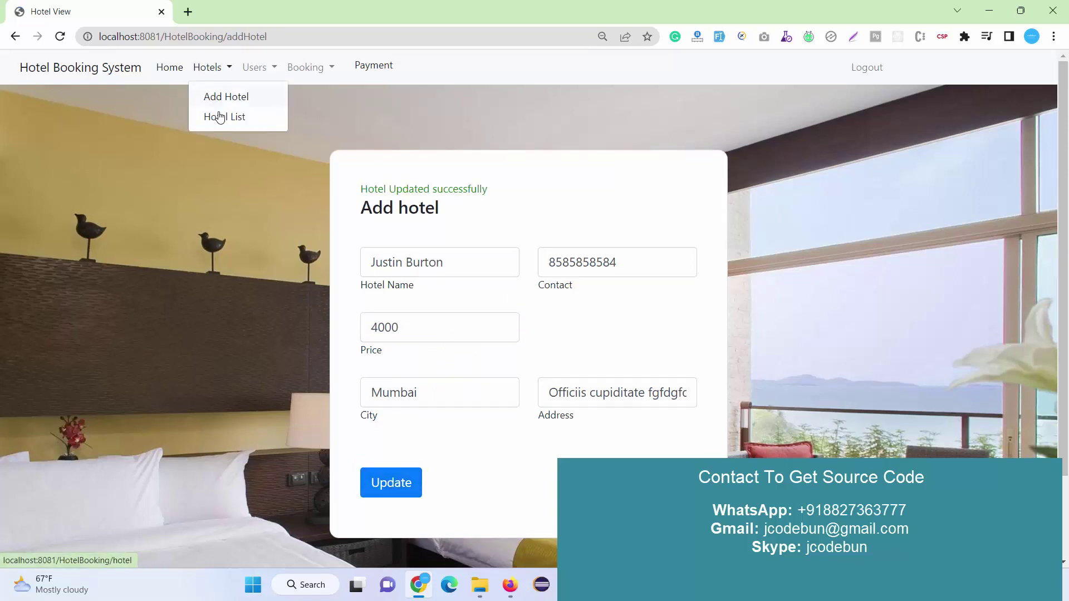
pyautogui.click(217, 115)
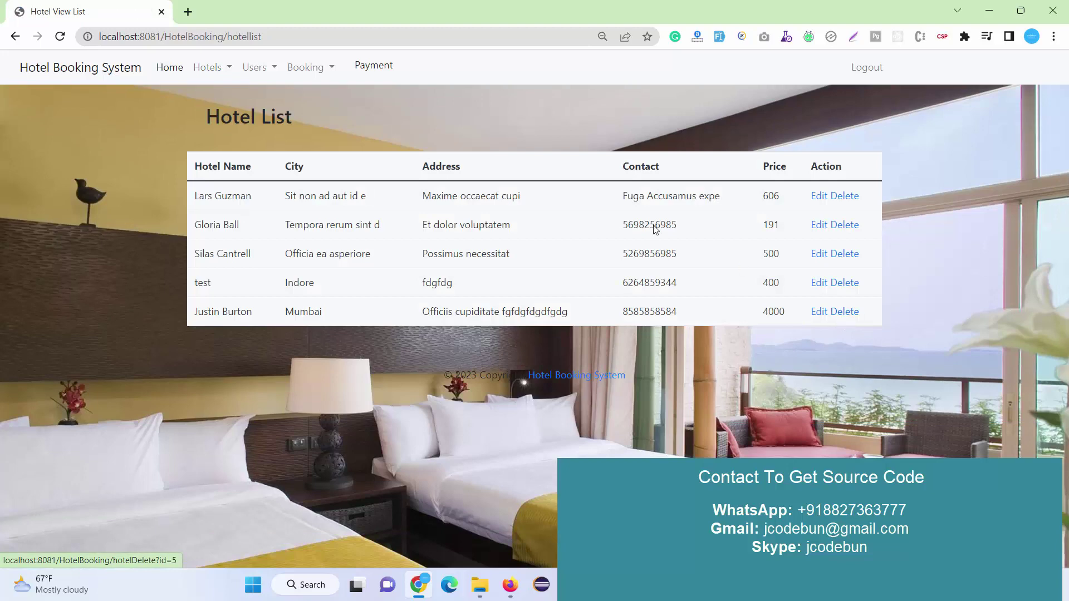
pyautogui.click(269, 67)
pyautogui.click(275, 96)
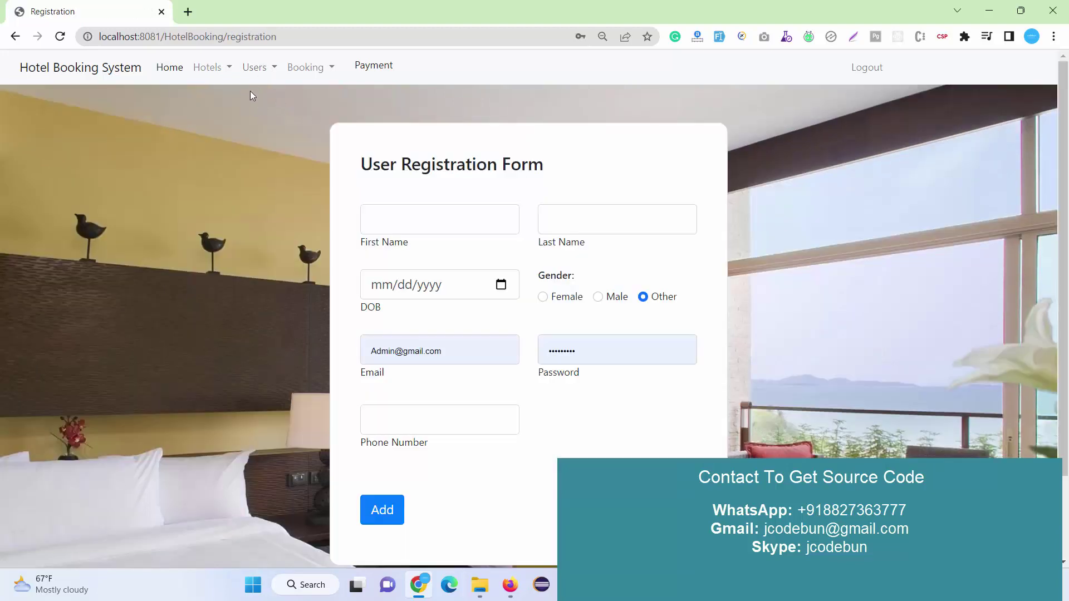
# View the User List, then return to the User Registration Form.
pyautogui.click(254, 69)
pyautogui.click(265, 116)
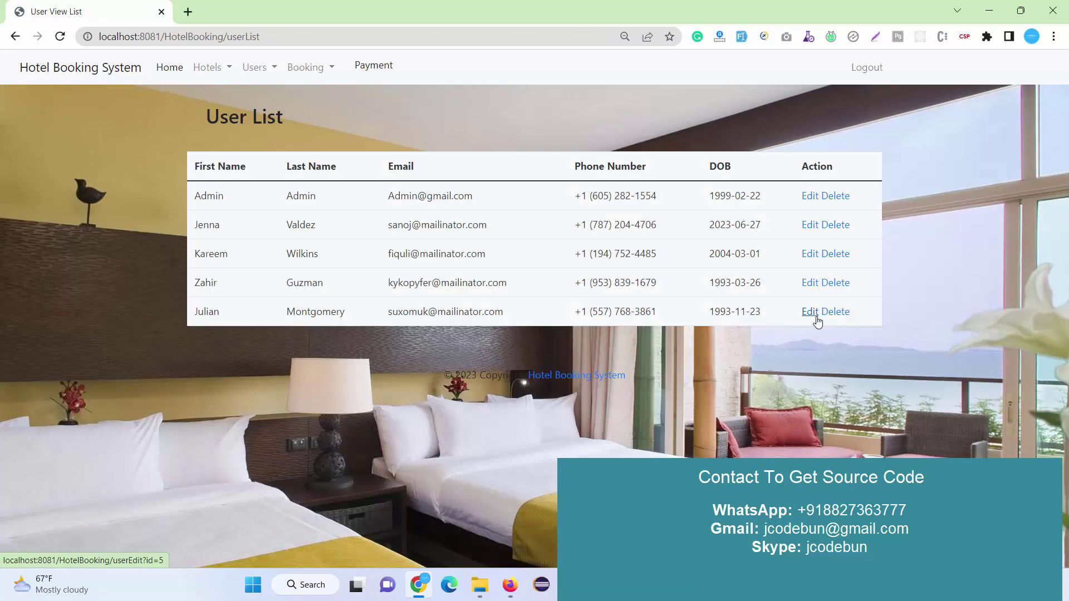
pyautogui.click(267, 97)
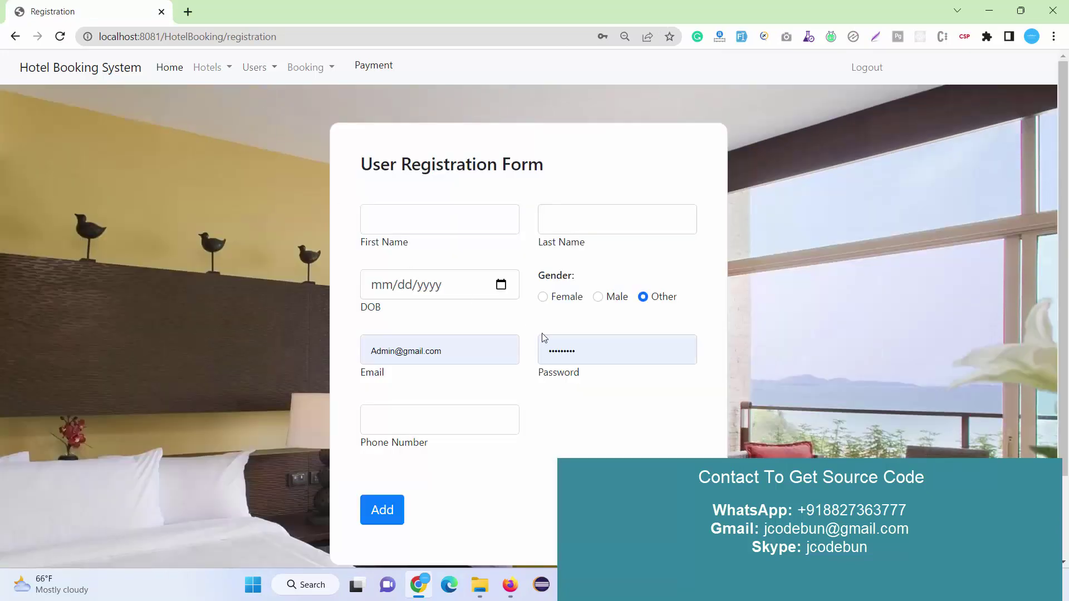
# Submit the registration form empty to show required-field errors for name, DOB and phone.
pyautogui.click(390, 518)
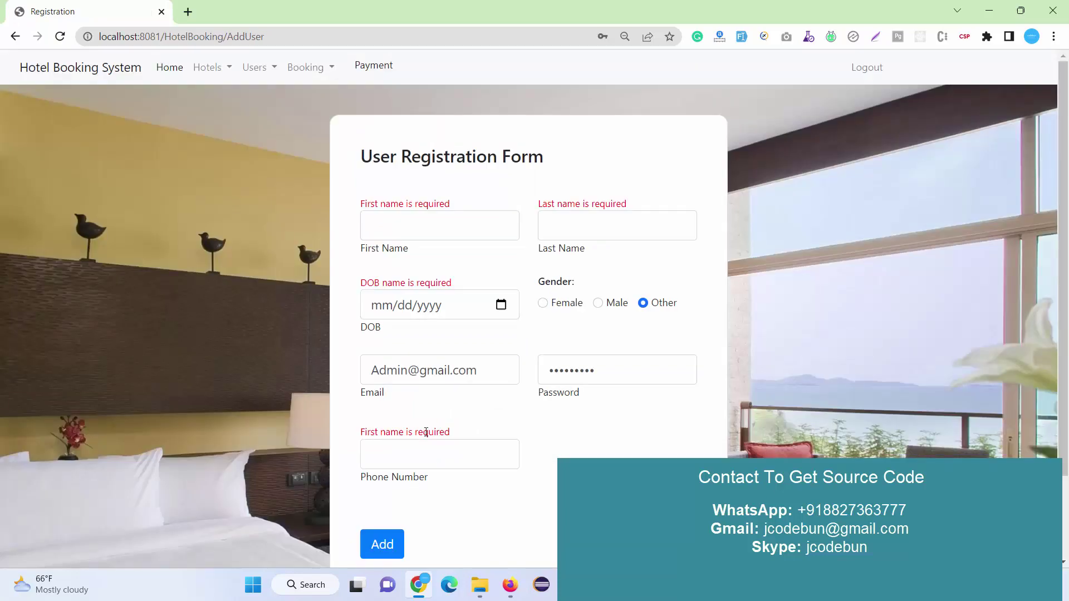
pyautogui.moveTo(640, 212); pyautogui.dragTo(487, 207)
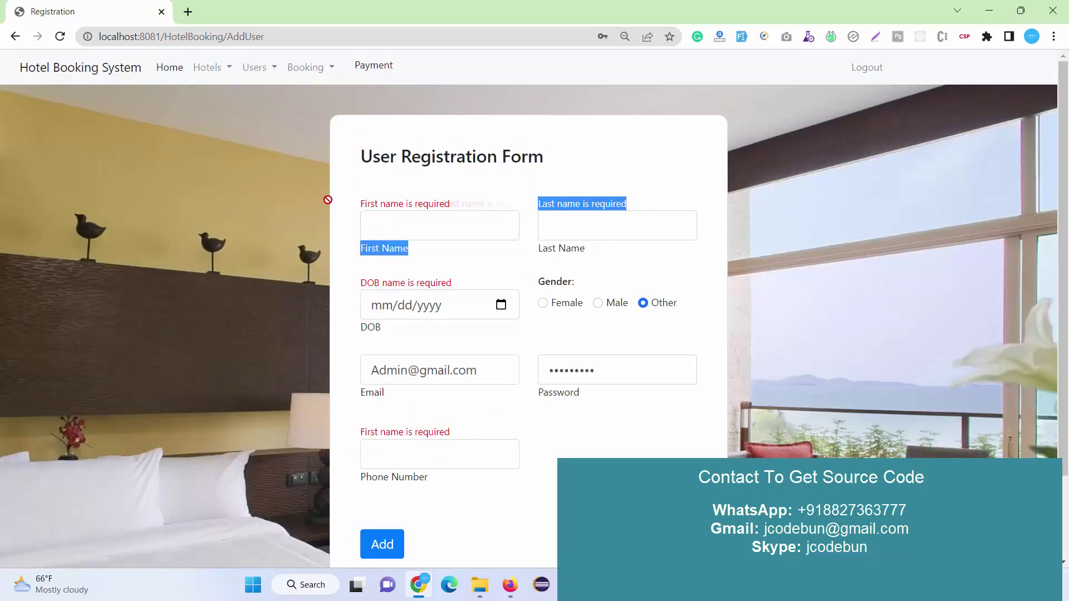
pyautogui.click(445, 204)
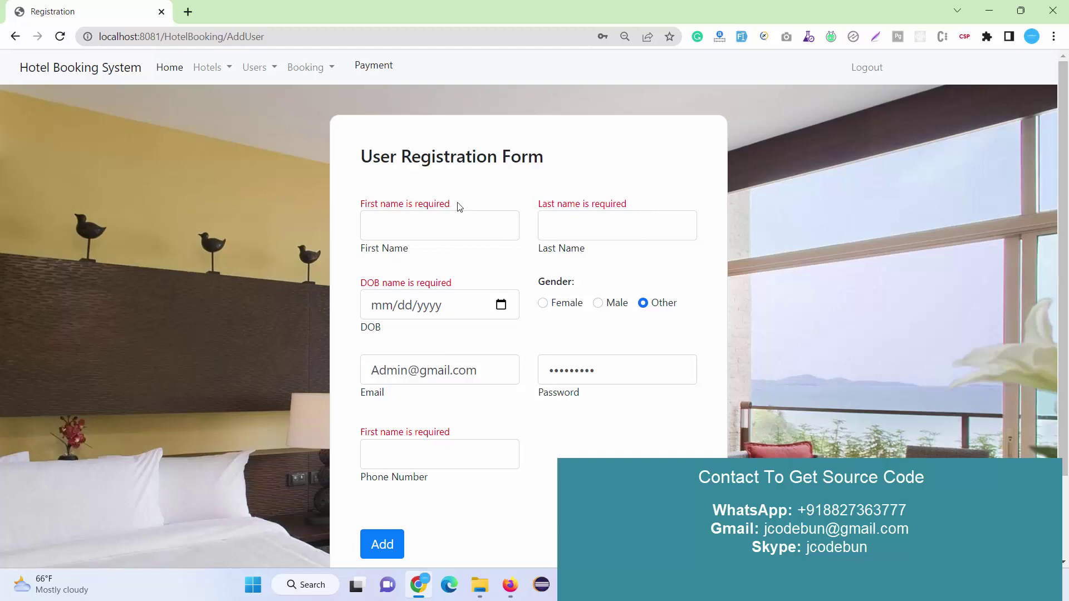
pyautogui.moveTo(459, 207); pyautogui.dragTo(415, 205)
pyautogui.scroll(-2, 390, 445)
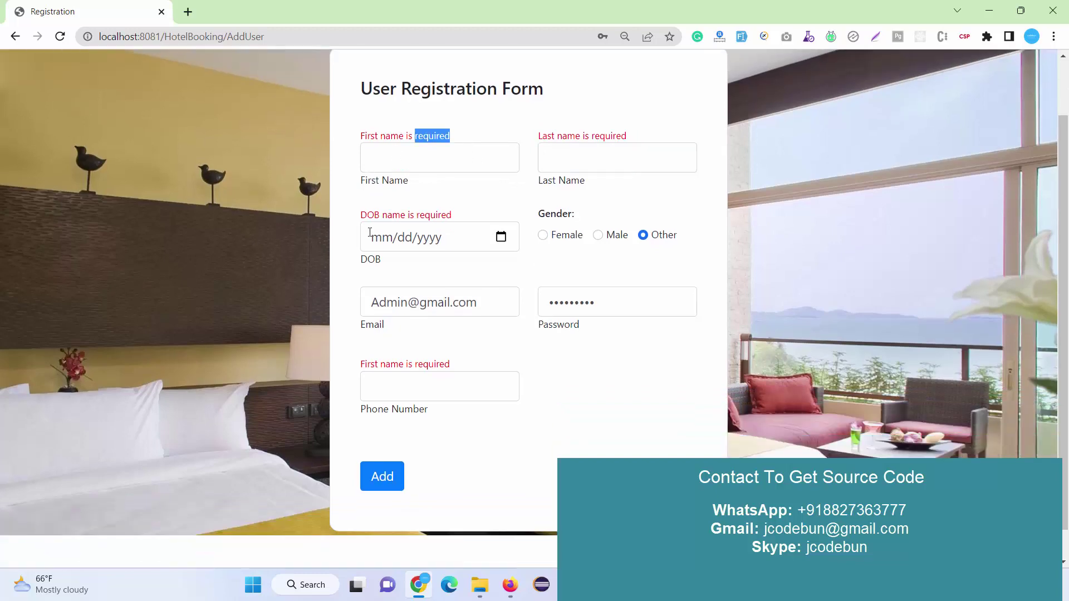
pyautogui.scroll(1, 406, 414)
pyautogui.scroll(1, 409, 382)
pyautogui.scroll(-1, 380, 496)
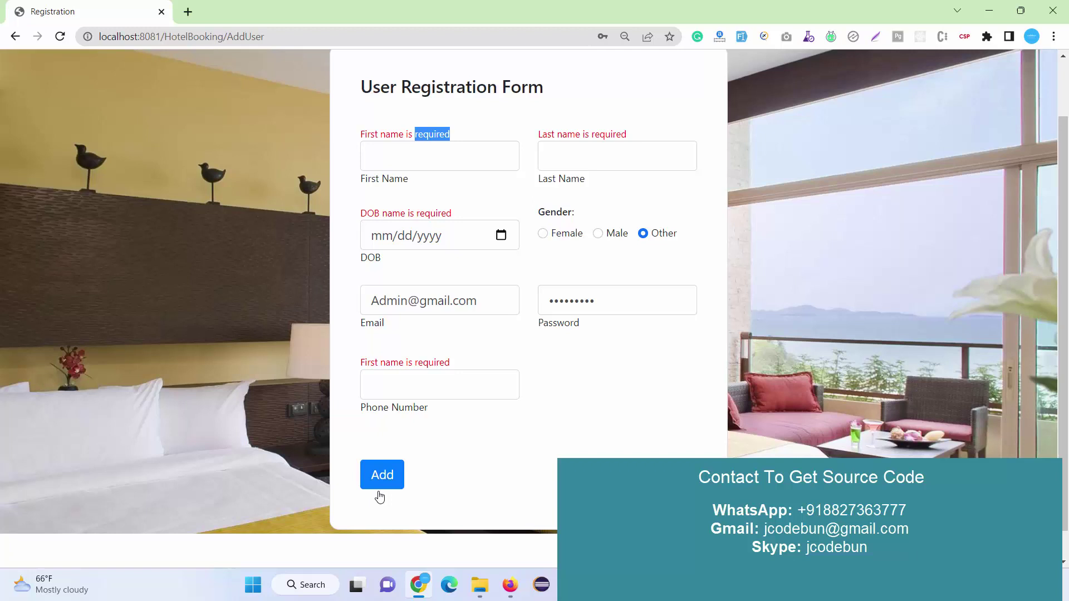
pyautogui.click(384, 489)
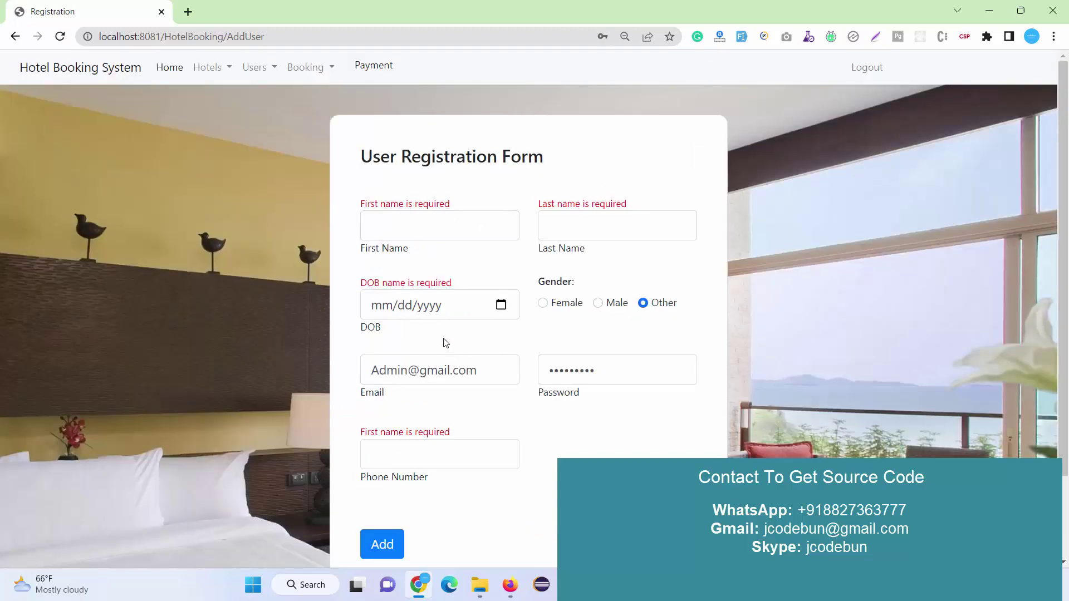
# Open the Booking List and look over the guest details of the bookings.
pyautogui.click(309, 69)
pyautogui.click(310, 95)
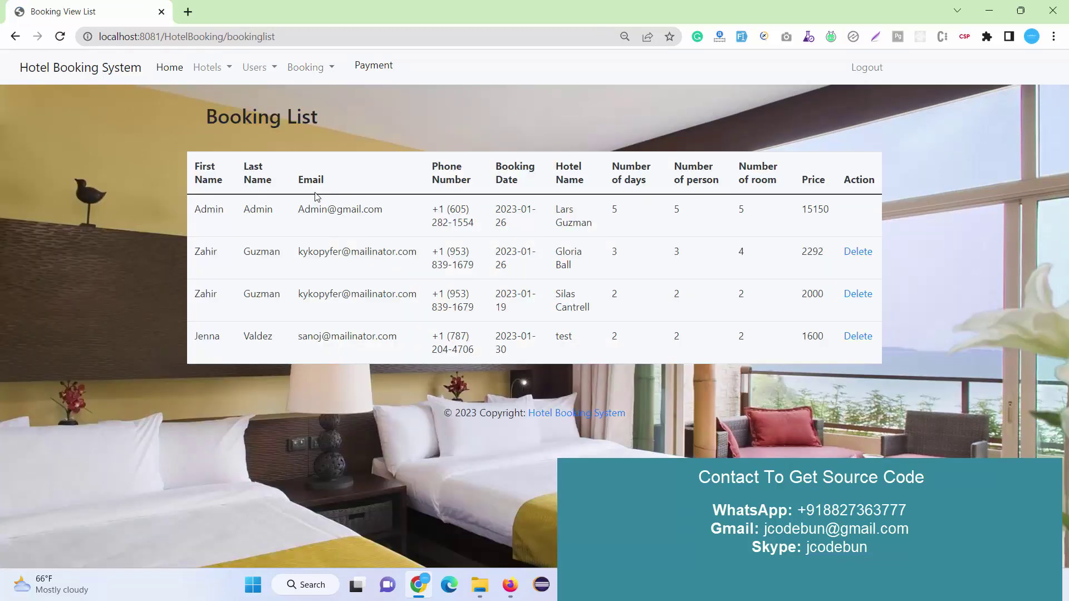
pyautogui.moveTo(241, 254); pyautogui.dragTo(520, 258)
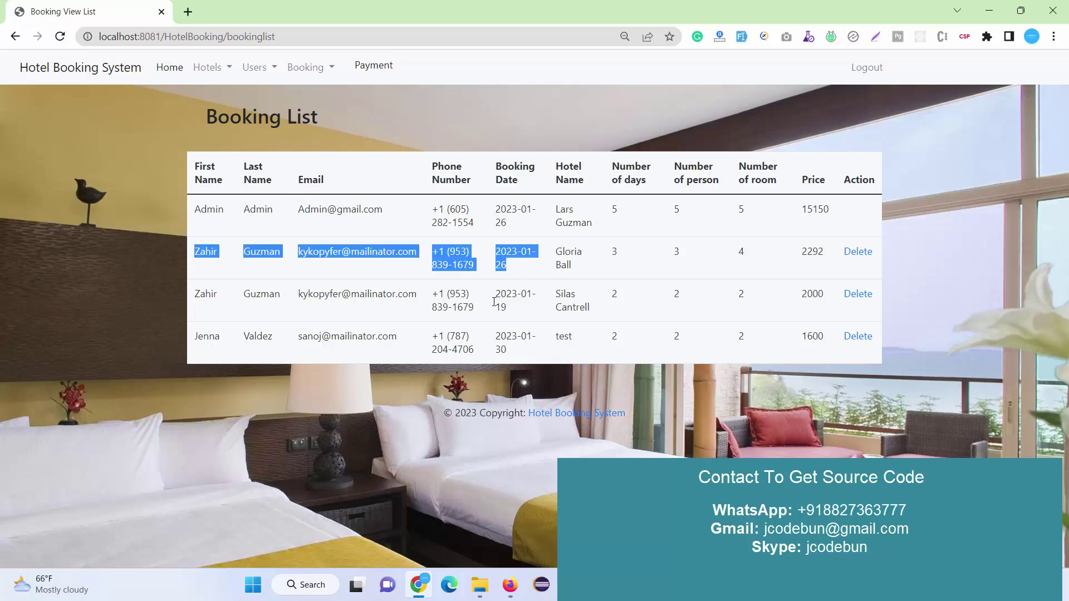
pyautogui.moveTo(234, 343); pyautogui.dragTo(506, 331)
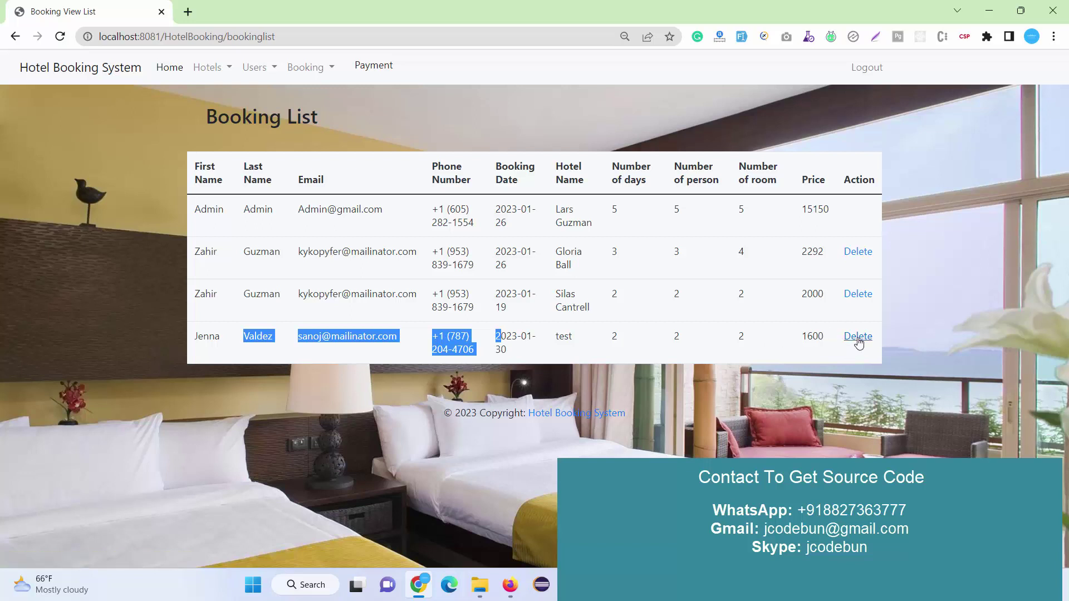
# Review the six-entry Payment List, log out of the admin account and switch to MySQL Workbench.
pyautogui.click(371, 72)
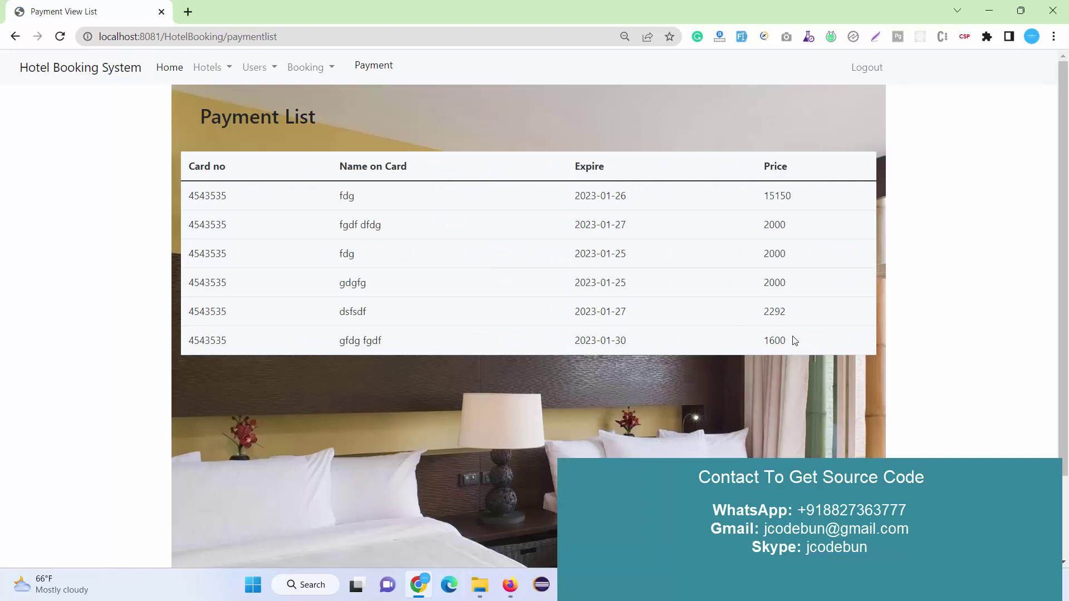
pyautogui.moveTo(793, 337); pyautogui.dragTo(197, 190)
pyautogui.click(415, 167)
pyautogui.click(866, 67)
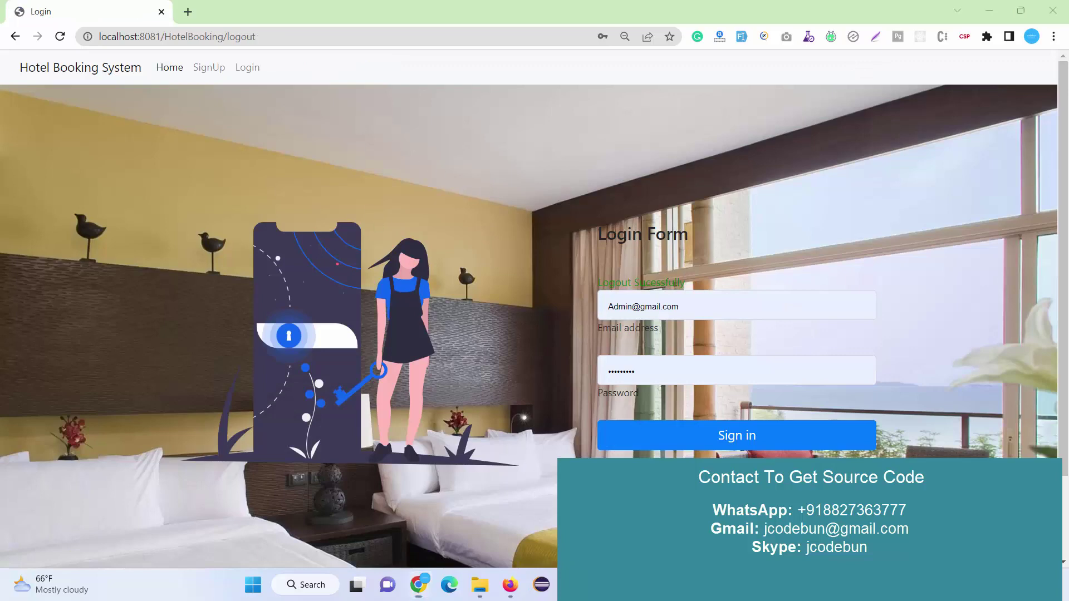
pyautogui.hotkey('alt', 'Tab')
# Re-run the user query and copy the fifth user's e-mail into the login form.
pyautogui.click(200, 99)
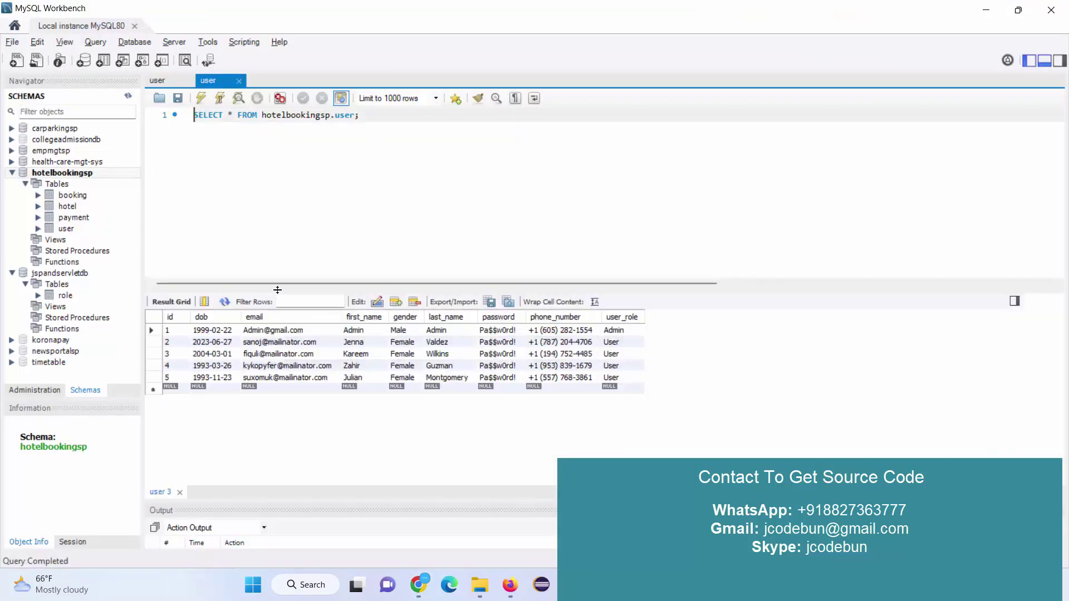
pyautogui.click(280, 378)
pyautogui.click(280, 378)
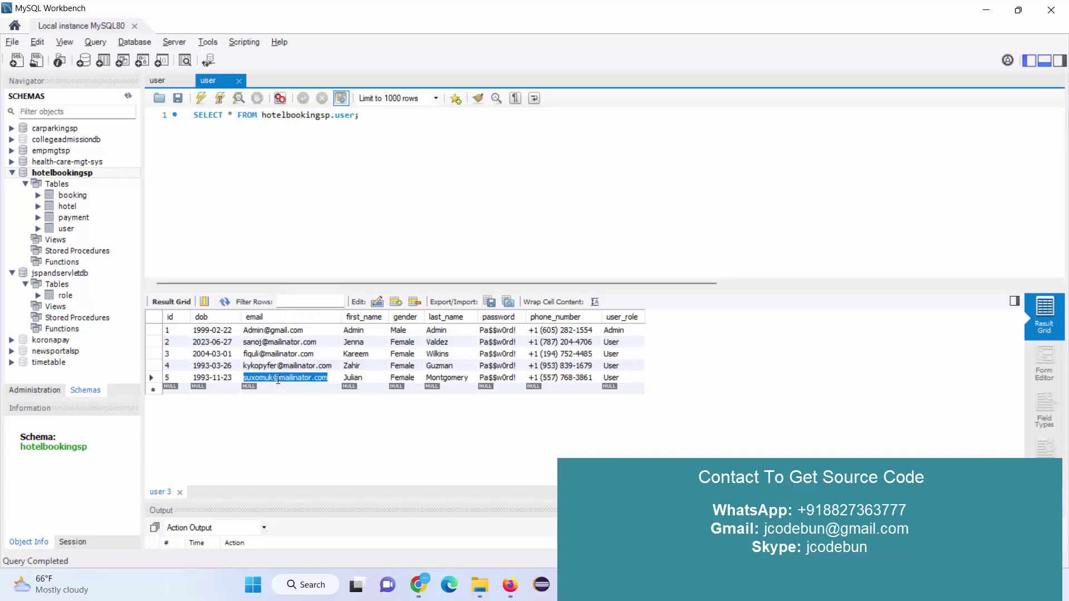
pyautogui.hotkey('ctrl', 'c')
pyautogui.hotkey('alt', 'Tab')
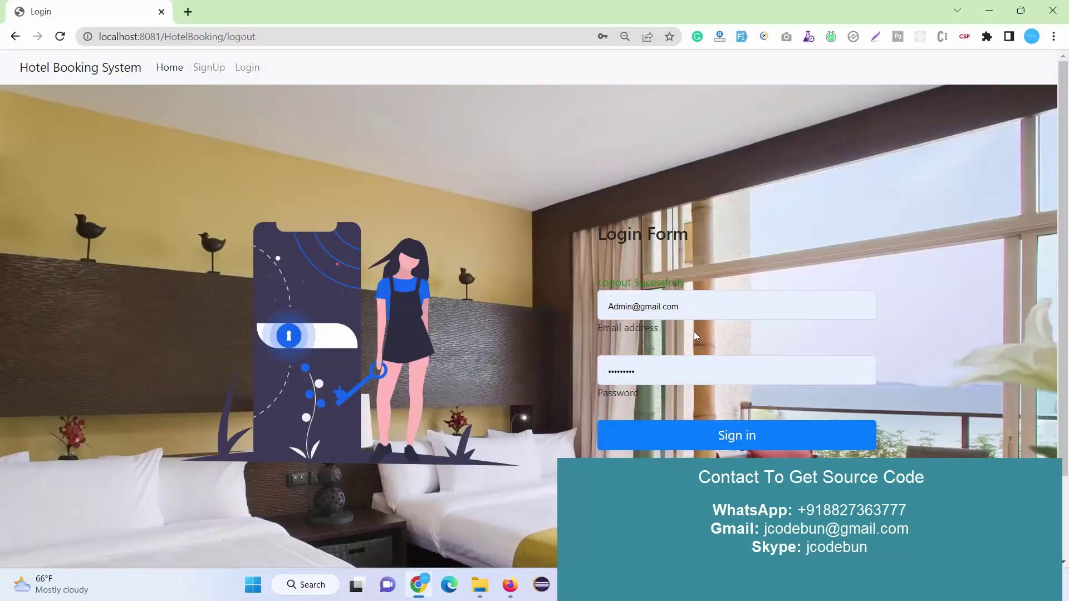
pyautogui.tripleClick(669, 304)
pyautogui.hotkey('ctrl', 'v')
# Copy that user's stored password into the Password field and sign in.
pyautogui.hotkey('alt', 'Tab')
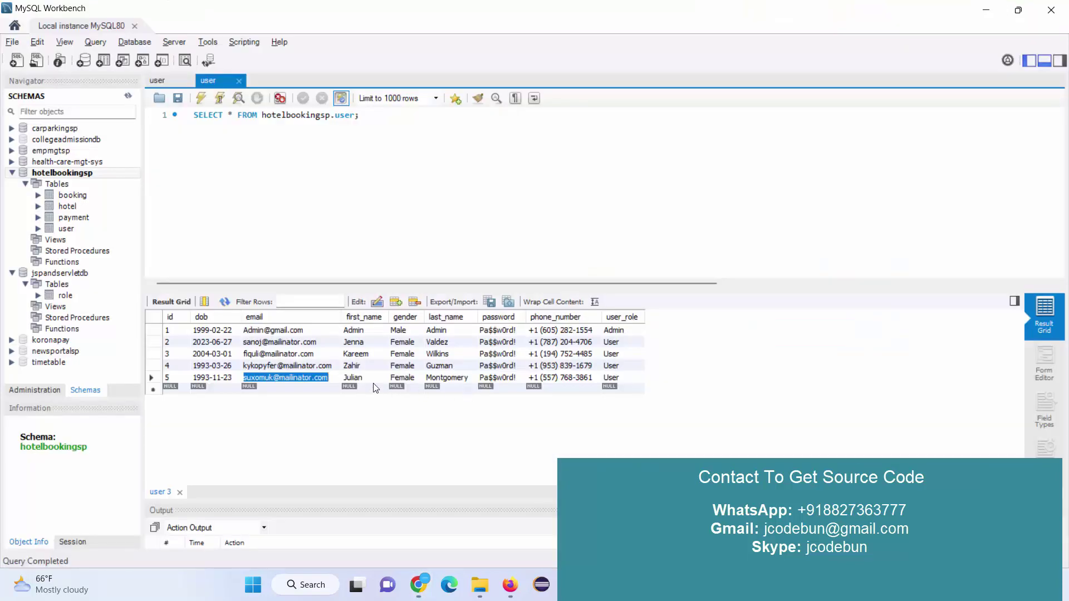
pyautogui.doubleClick(495, 379)
pyautogui.hotkey('ctrl', 'c')
pyautogui.hotkey('alt', 'Tab')
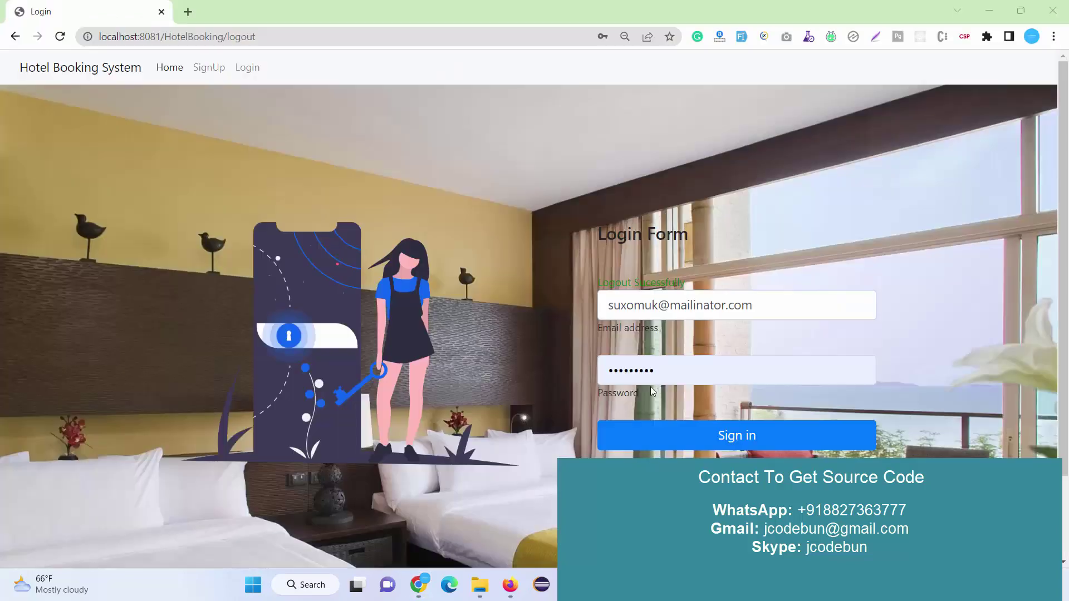
pyautogui.tripleClick(668, 371)
pyautogui.hotkey('ctrl', 'v')
pyautogui.click(700, 445)
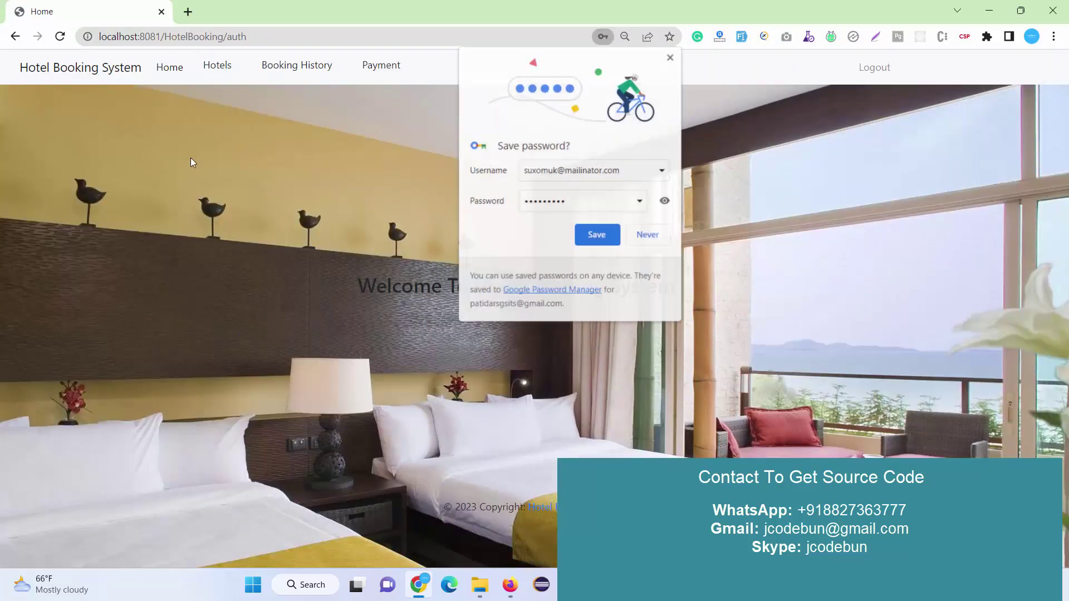
# Let the browser remember the login, open the Hotels list and start booking the Mumbai hotel.
pyautogui.click(597, 235)
pyautogui.click(229, 69)
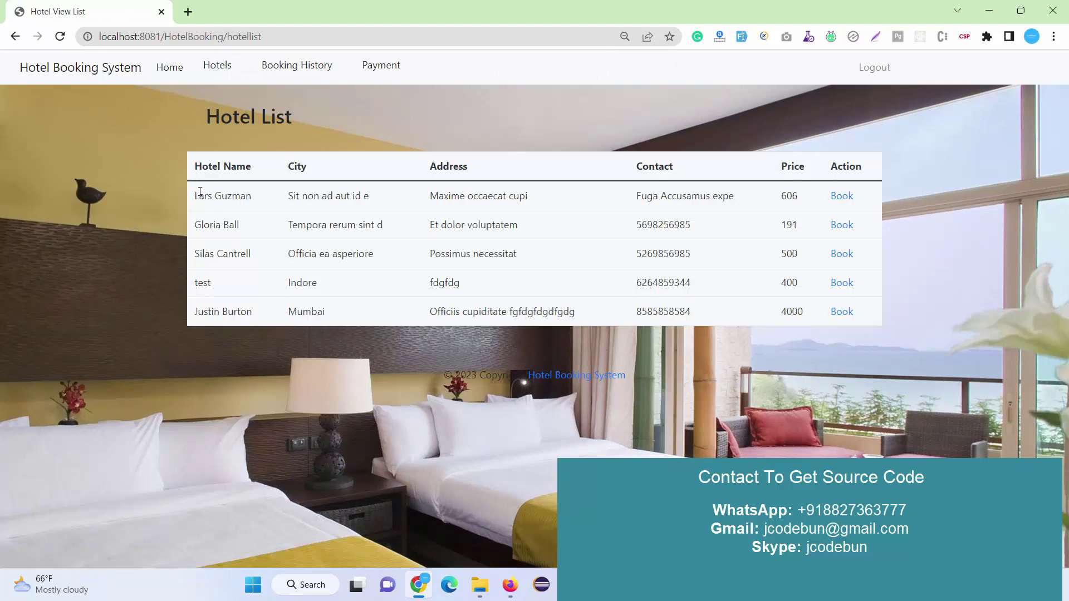
pyautogui.moveTo(196, 198); pyautogui.dragTo(796, 329)
pyautogui.click(531, 311)
pyautogui.moveTo(193, 316); pyautogui.dragTo(632, 320)
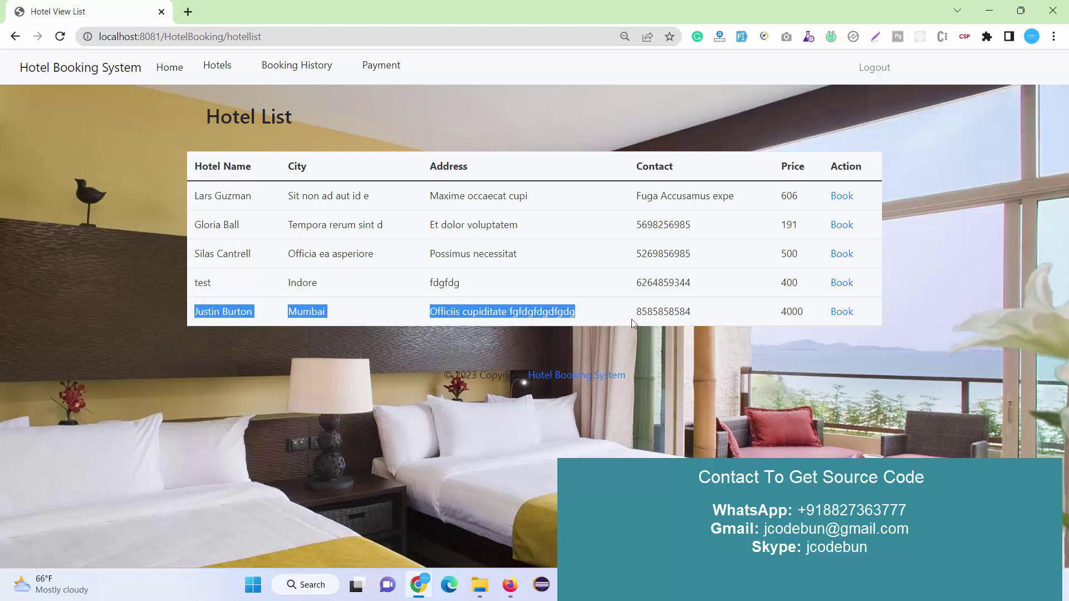
pyautogui.click(843, 312)
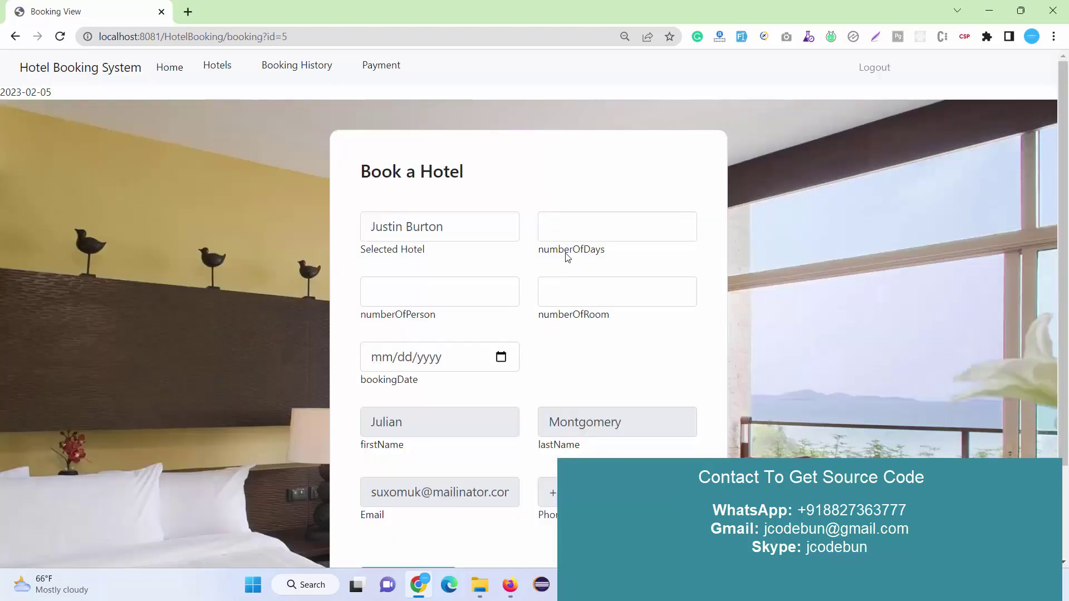
pyautogui.scroll(-1, 476, 184)
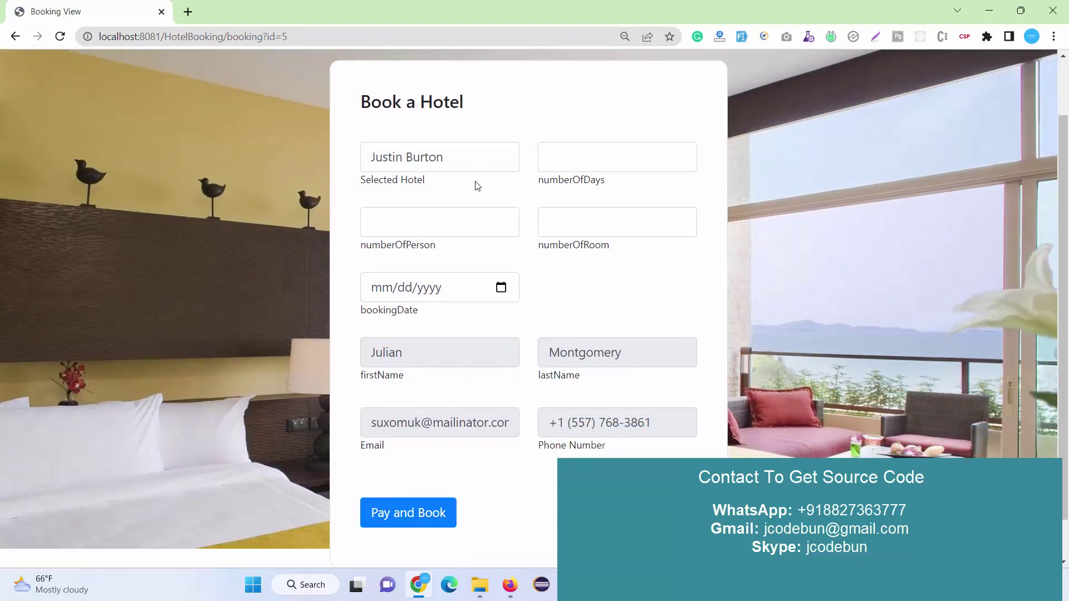
# Clear and restore the prefilled hotel name in the booking form, then return to the hotel list.
pyautogui.click(468, 152)
pyautogui.hotkey('ctrl', 'a')
pyautogui.press('BackSpace')
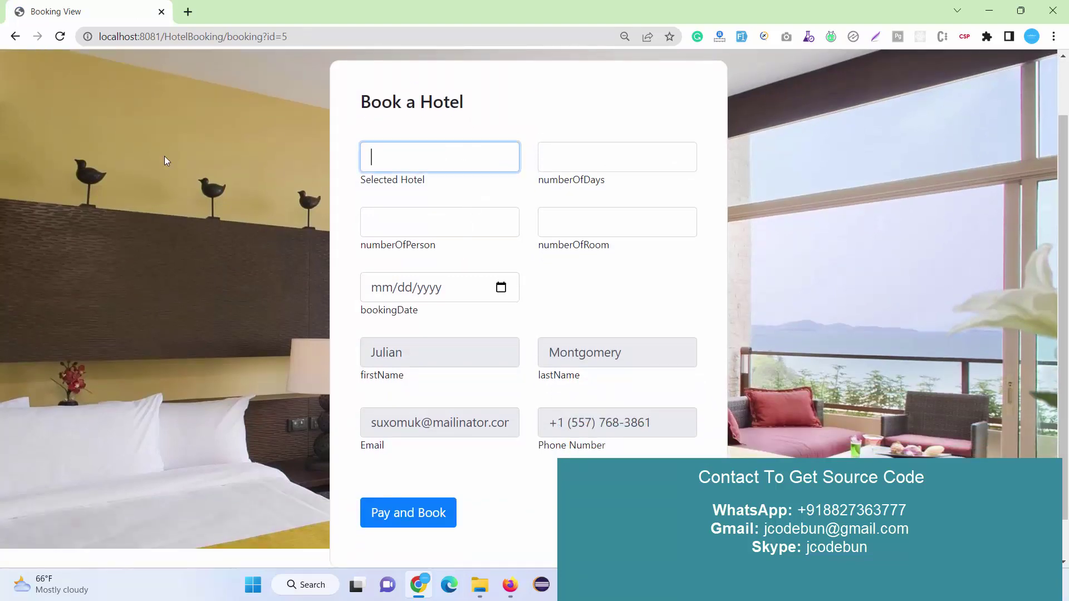
pyautogui.click(416, 169)
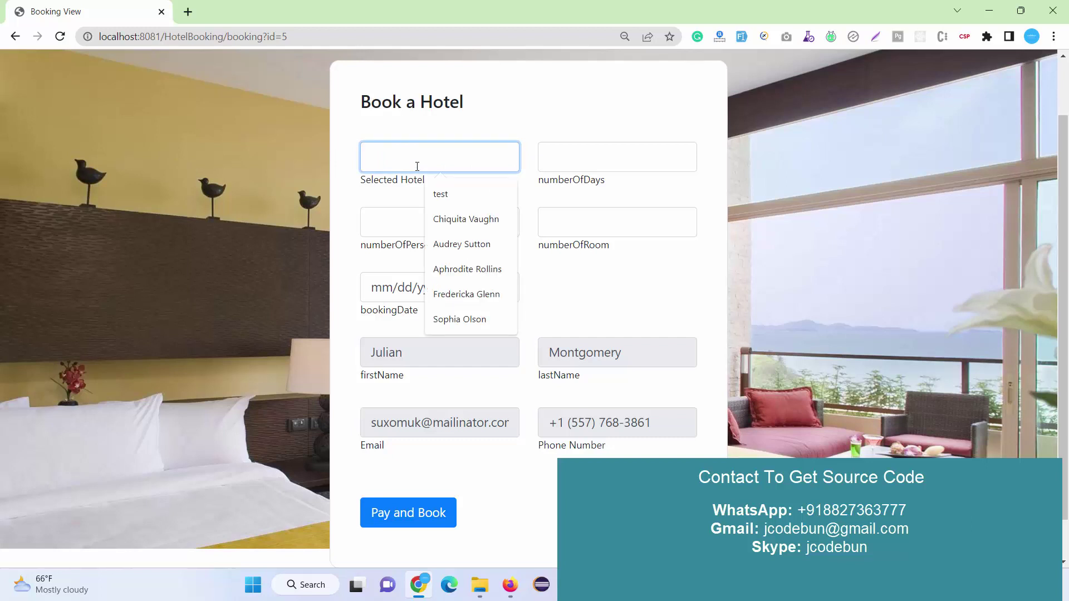
pyautogui.hotkey('ctrl', 'z')
pyautogui.click(401, 213)
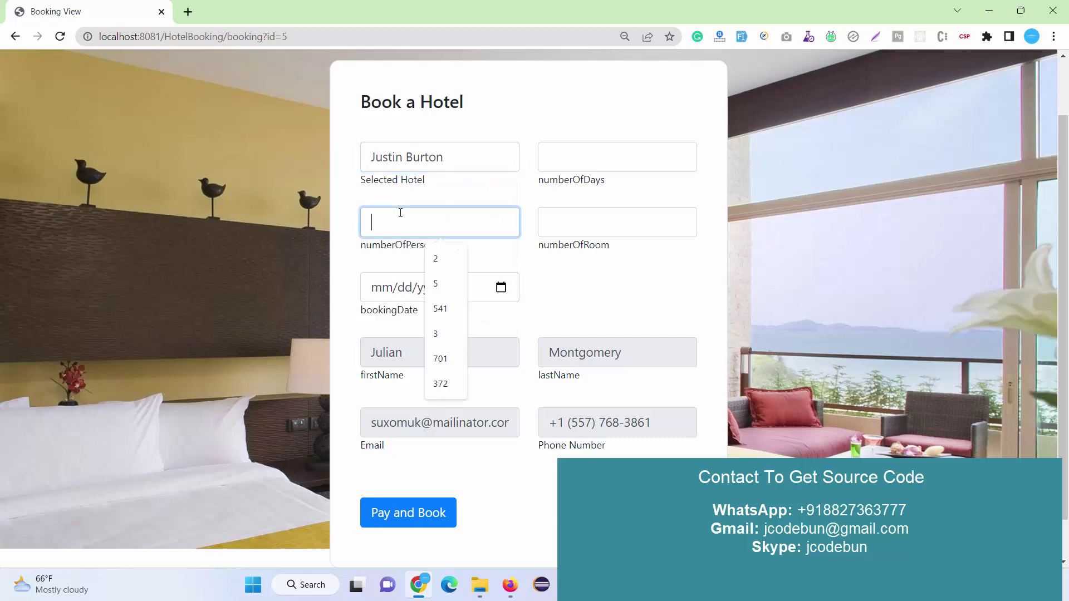
pyautogui.scroll(2, 470, 161)
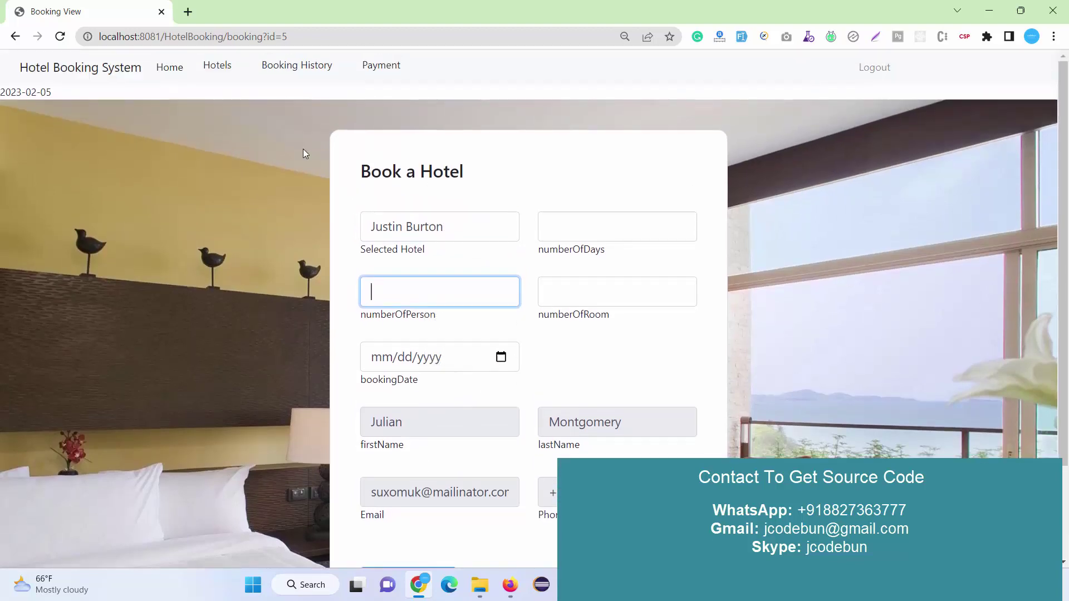
pyautogui.click(217, 66)
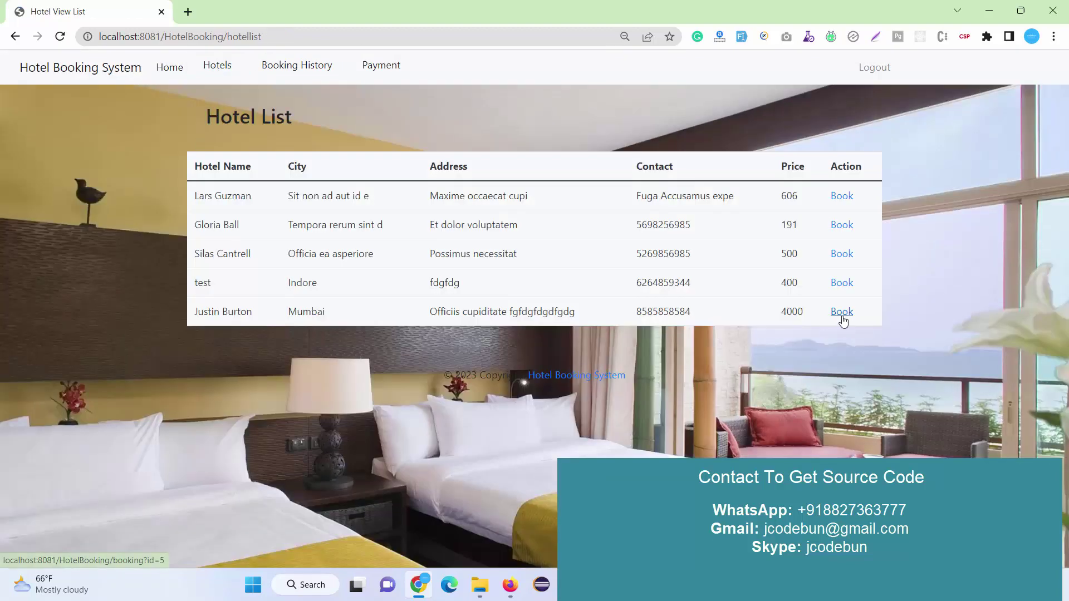
# Reopen the Mumbai booking form and enter 2 days, 2 persons and 1 room.
pyautogui.click(842, 312)
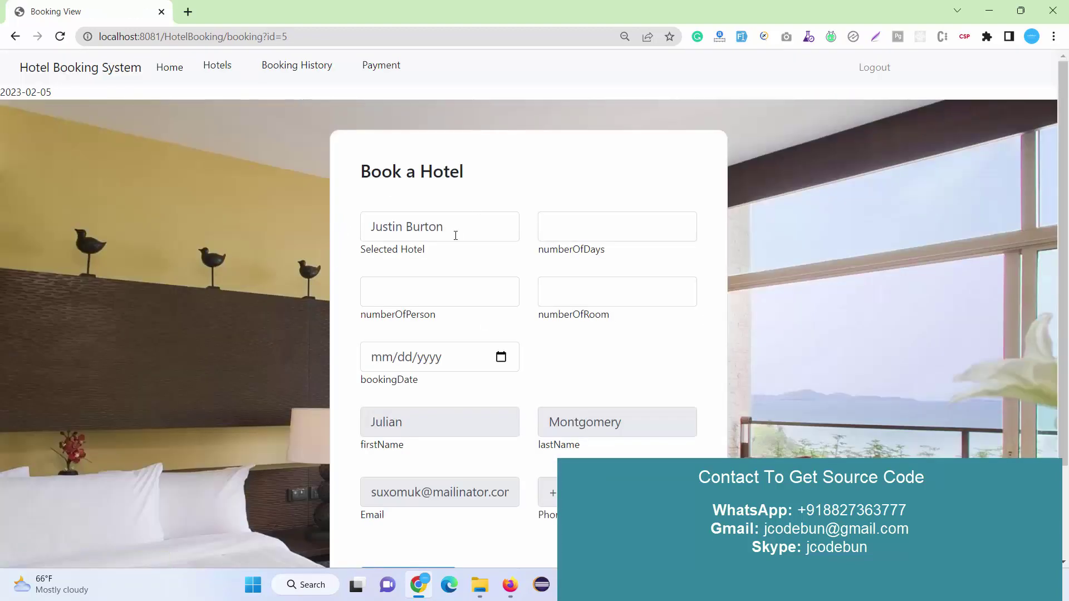
pyautogui.tripleClick(462, 232)
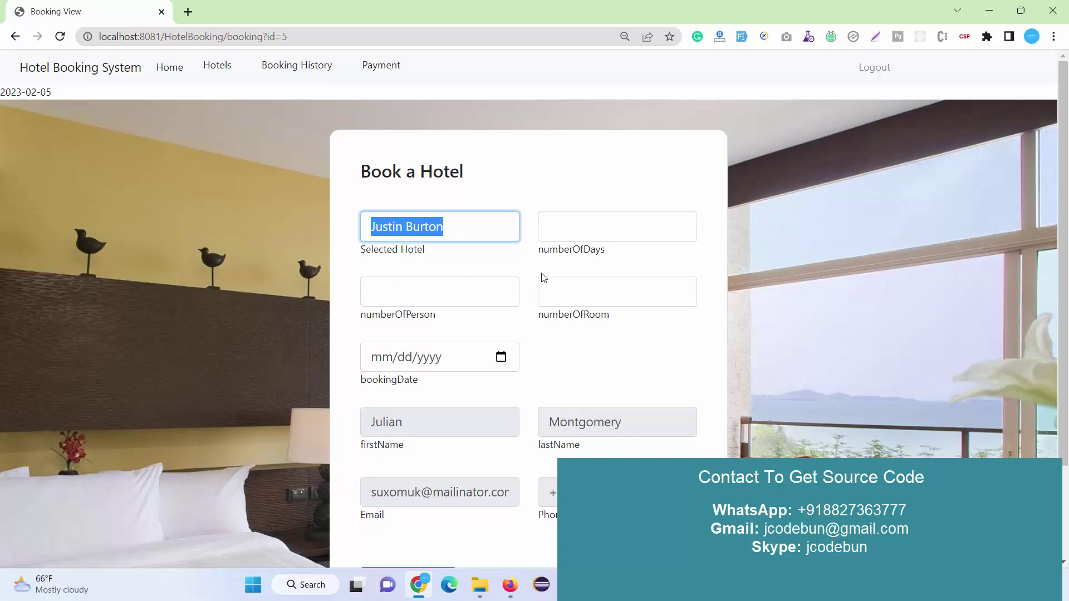
pyautogui.click(592, 230)
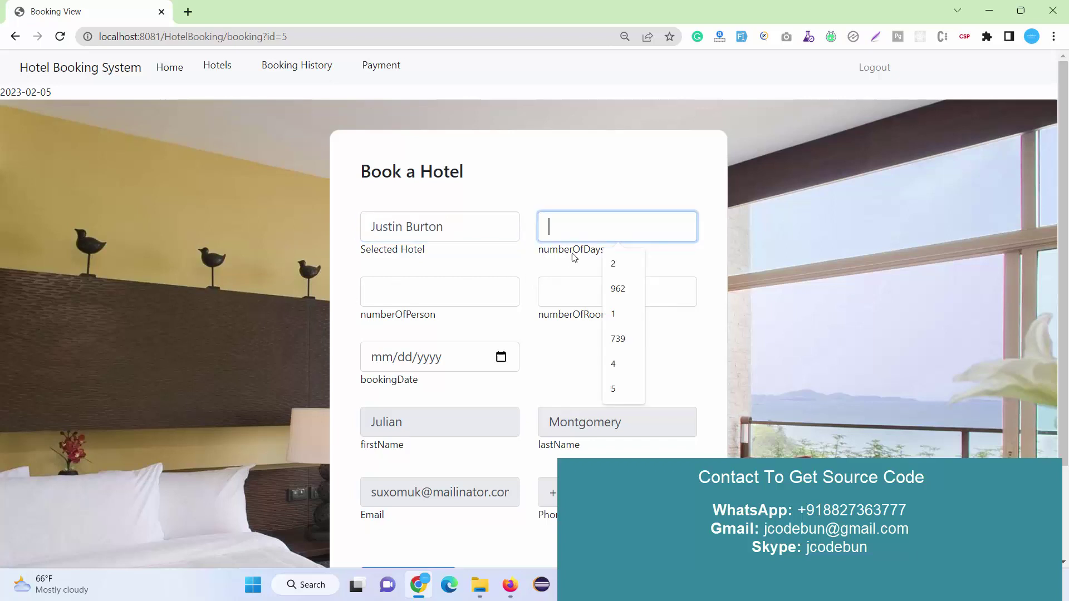
pyautogui.write('2')
pyautogui.click(400, 293)
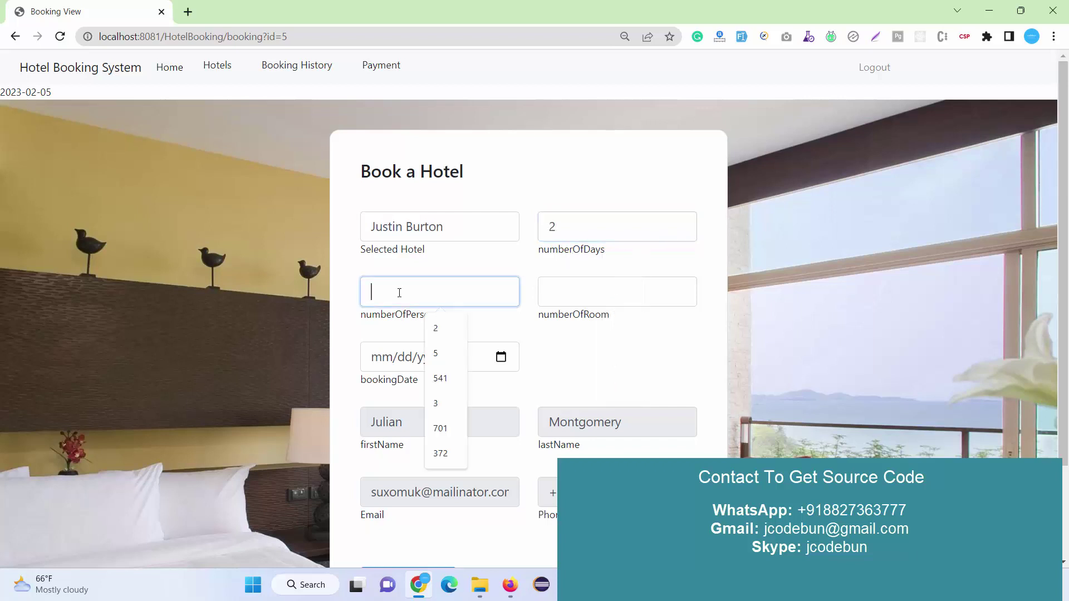
pyautogui.write('2')
pyautogui.click(617, 288)
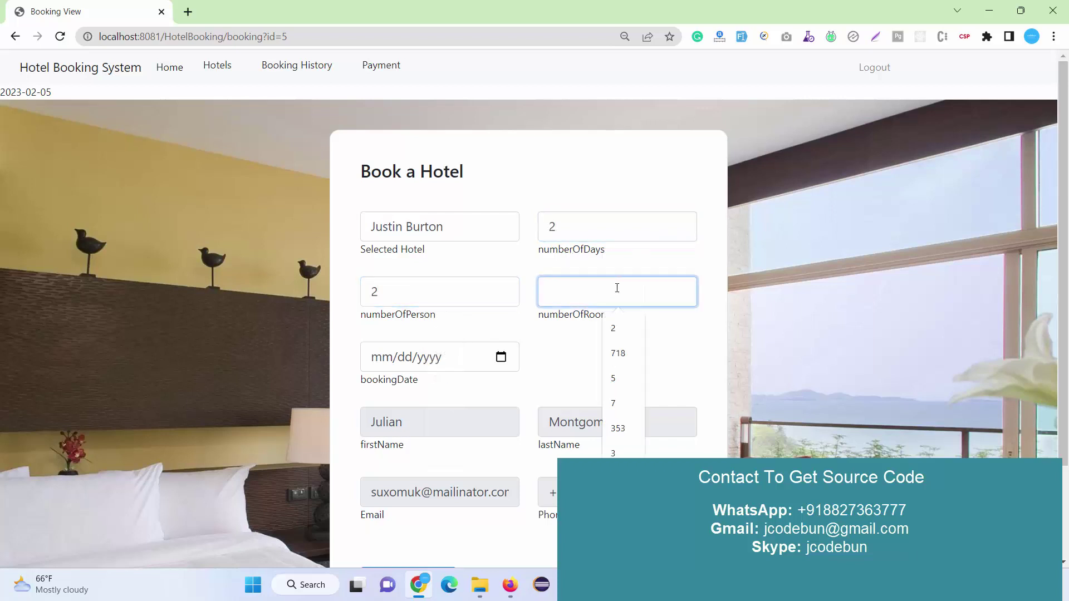
pyautogui.write('2')
pyautogui.press('BackSpace')
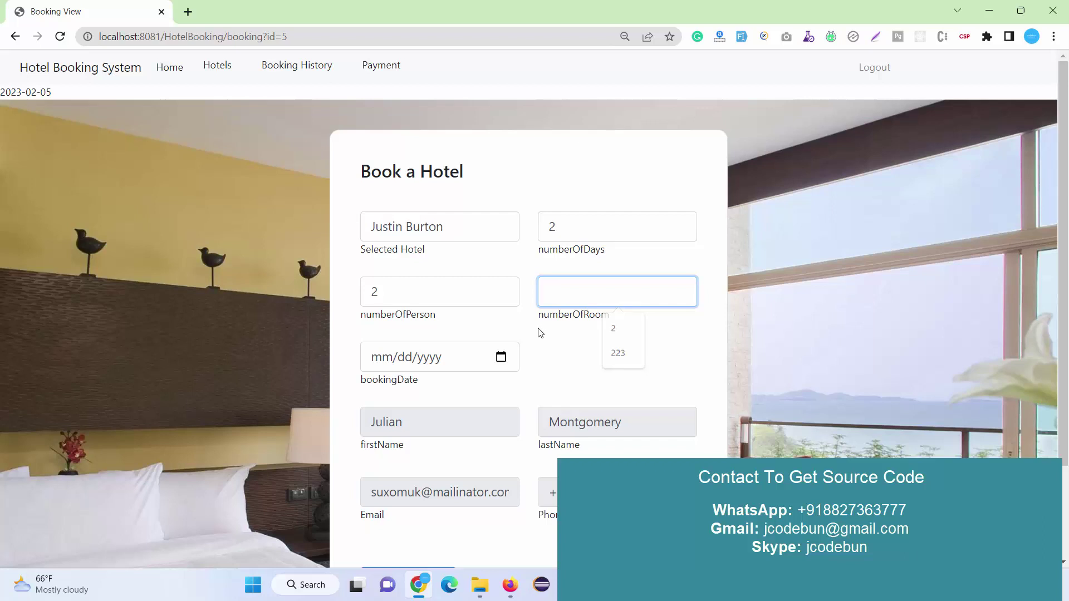
pyautogui.write('1')
# Set the booking date to 02/06/2023, check the guest names and submit the booking.
pyautogui.click(500, 358)
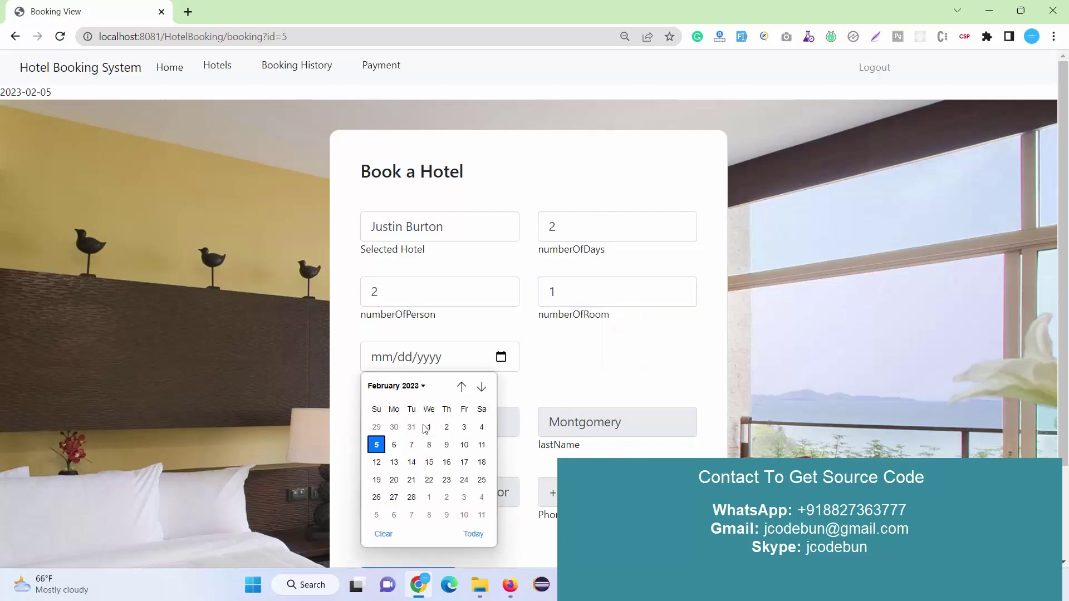
pyautogui.click(392, 446)
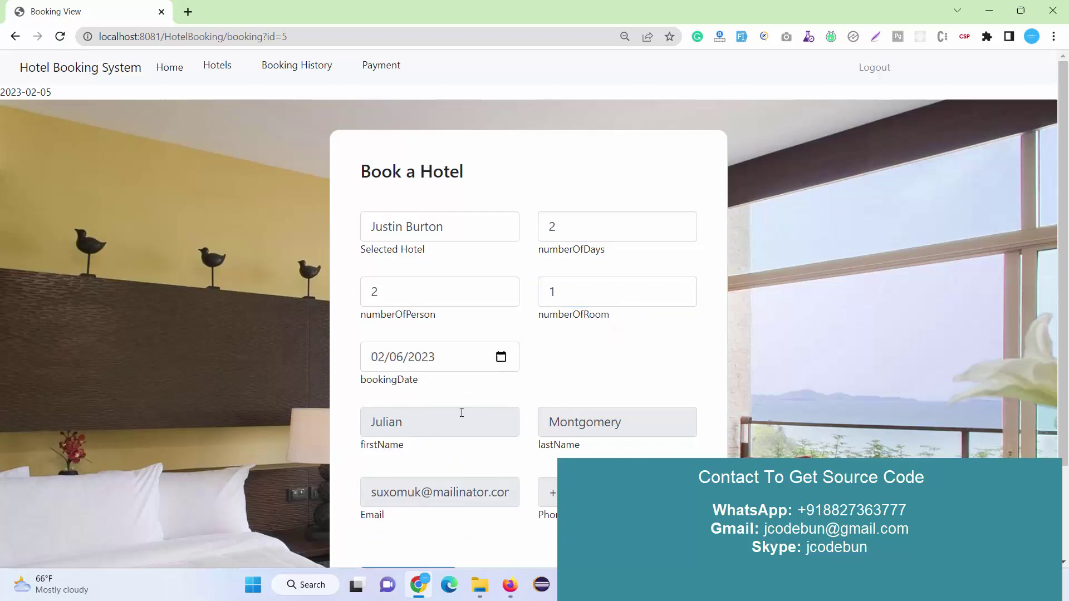
pyautogui.scroll(-1, 612, 367)
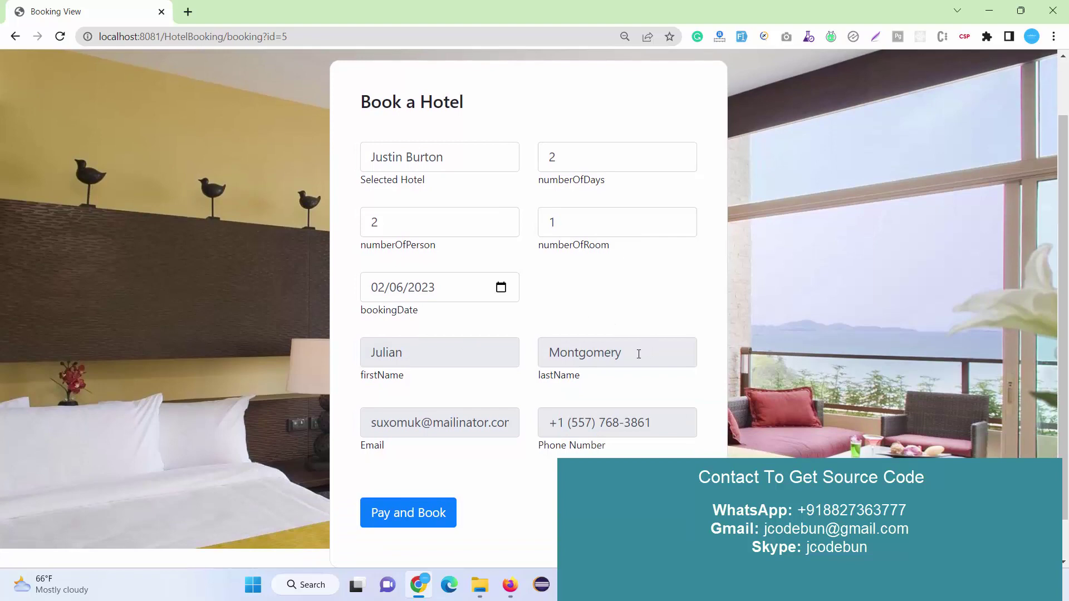
pyautogui.doubleClick(639, 354)
pyautogui.doubleClick(425, 351)
pyautogui.scroll(-1, 477, 423)
pyautogui.scroll(1, 508, 384)
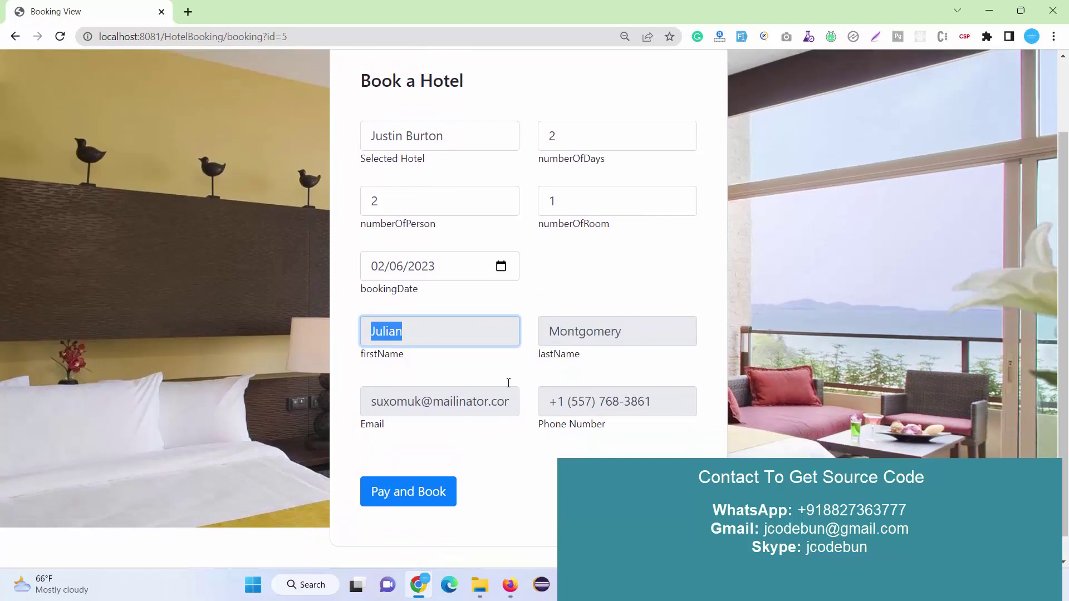
pyautogui.scroll(2, 508, 384)
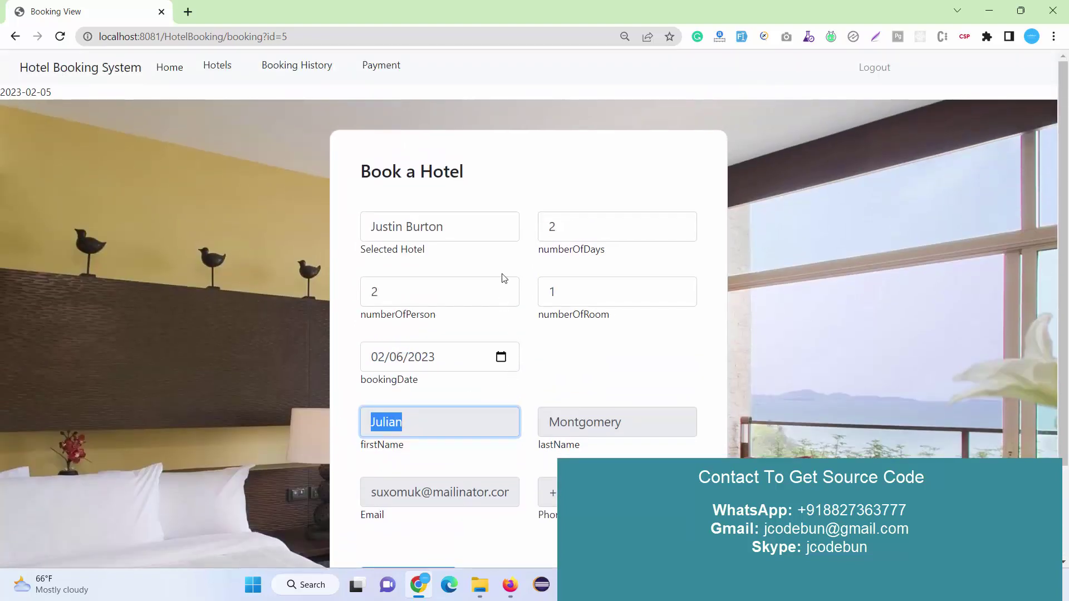
pyautogui.scroll(-2, 504, 278)
pyautogui.scroll(2, 516, 289)
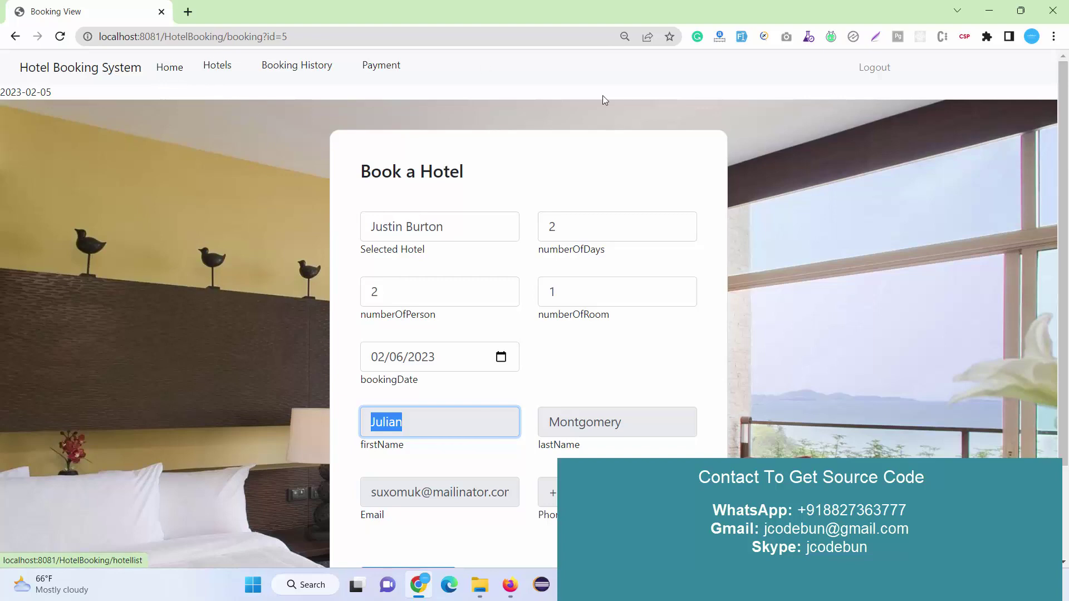
pyautogui.scroll(-2, 491, 311)
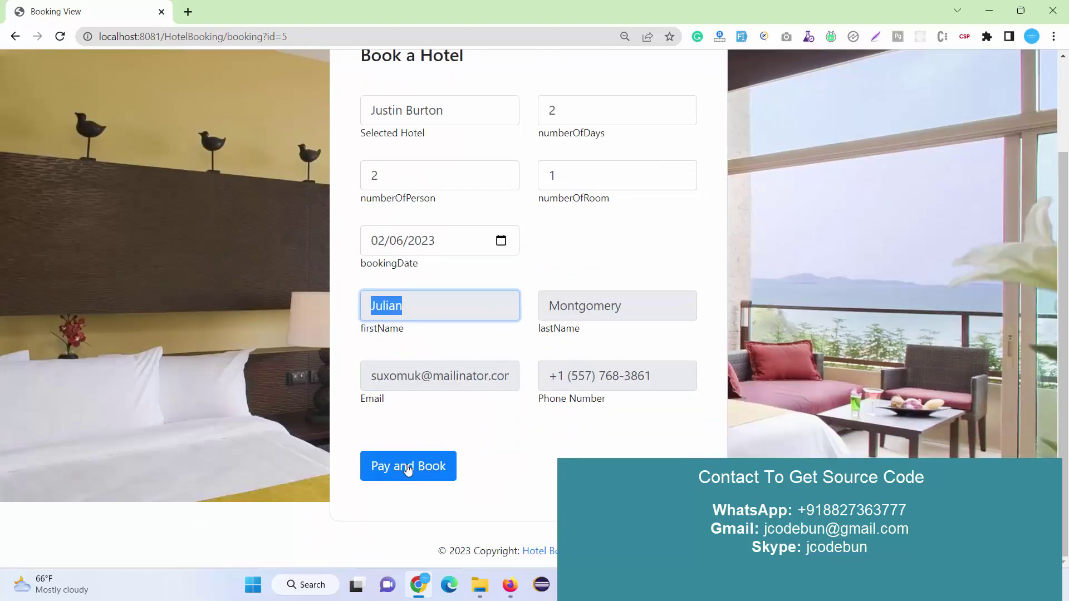
pyautogui.scroll(2, 408, 461)
pyautogui.scroll(-1, 409, 461)
pyautogui.click(407, 510)
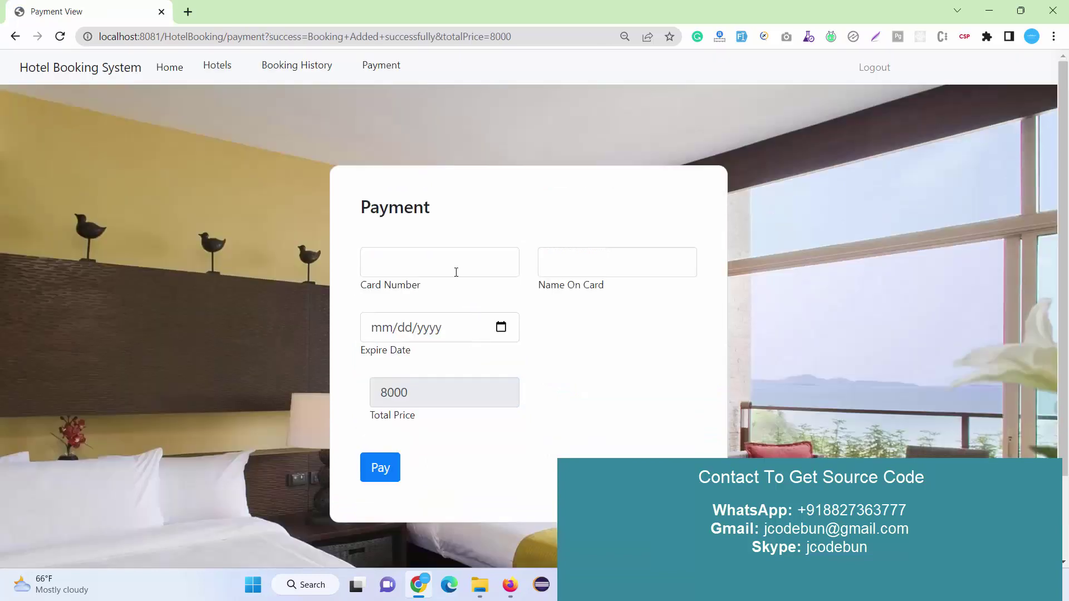
# Fill in the card number and the name on the card.
pyautogui.click(455, 268)
pyautogui.write('57557567')
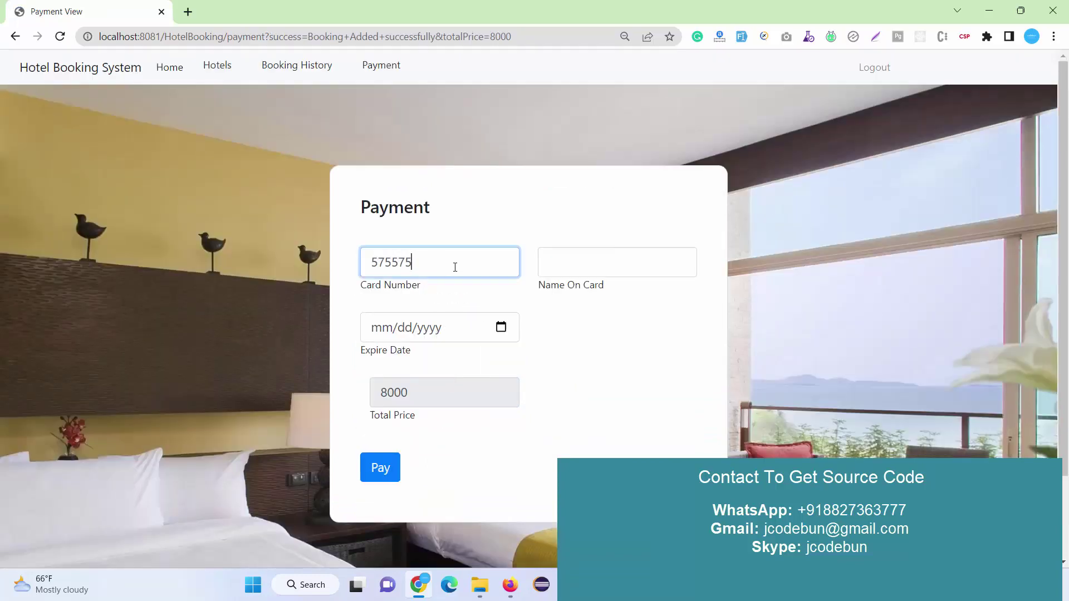
pyautogui.click(674, 276)
pyautogui.write('fgfg')
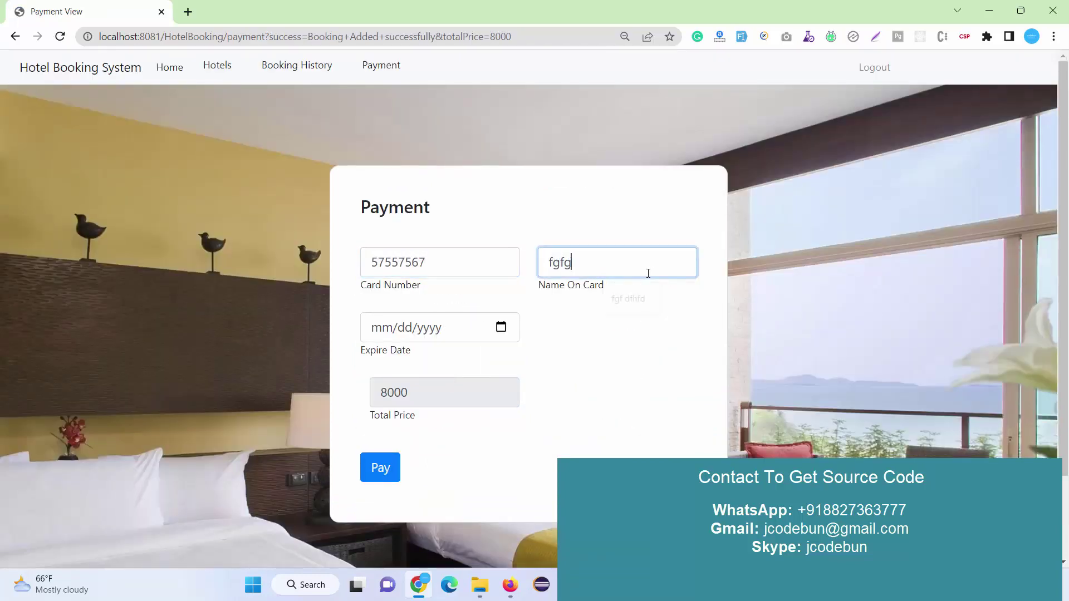
pyautogui.write(' fgdg')
# Set the card expiry date to 06/09/2026, check the 8000 total, and open Hotels in a new tab.
pyautogui.click(501, 328)
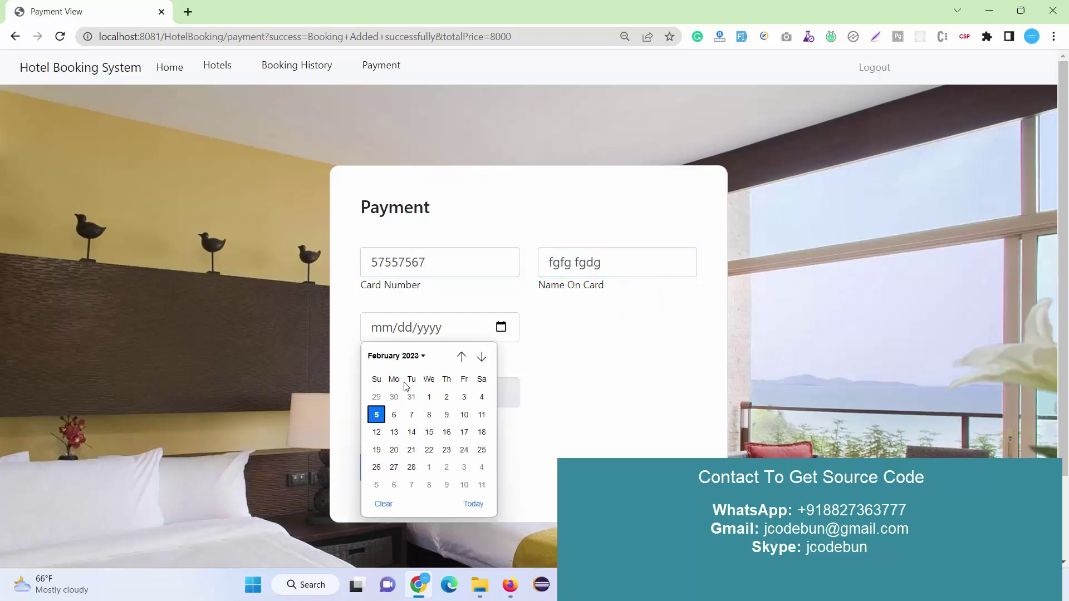
pyautogui.click(420, 357)
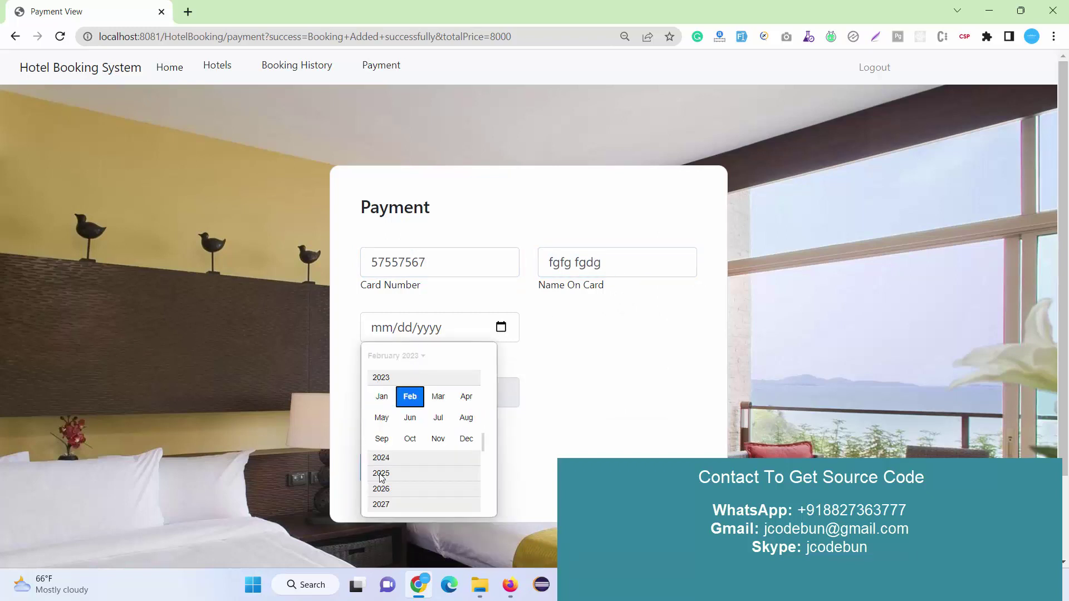
pyautogui.scroll(1, 382, 437)
pyautogui.scroll(-1, 382, 437)
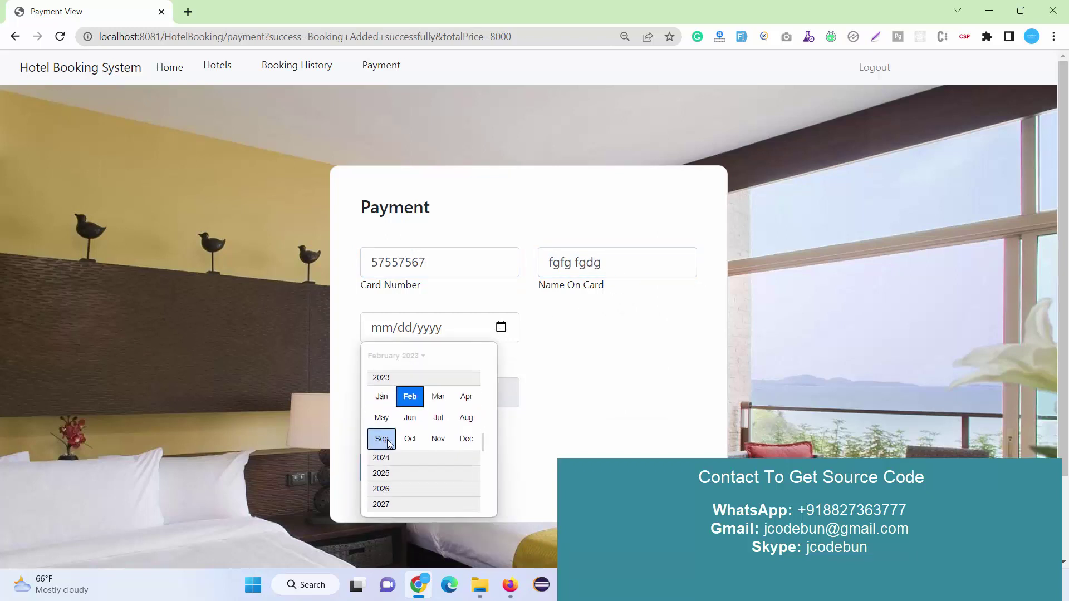
pyautogui.click(390, 475)
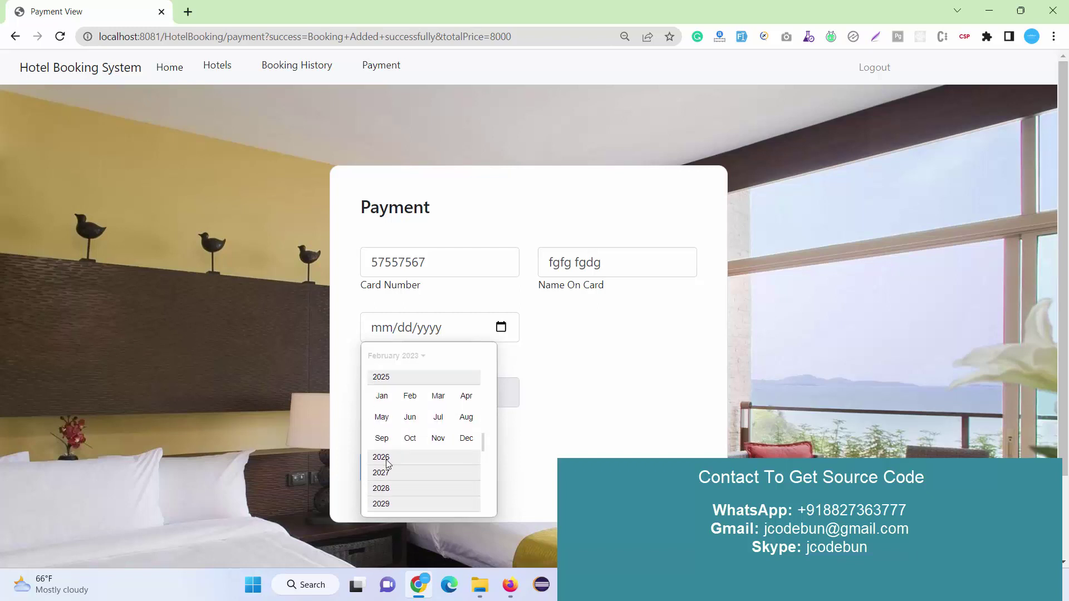
pyautogui.click(388, 463)
pyautogui.click(410, 417)
pyautogui.click(410, 414)
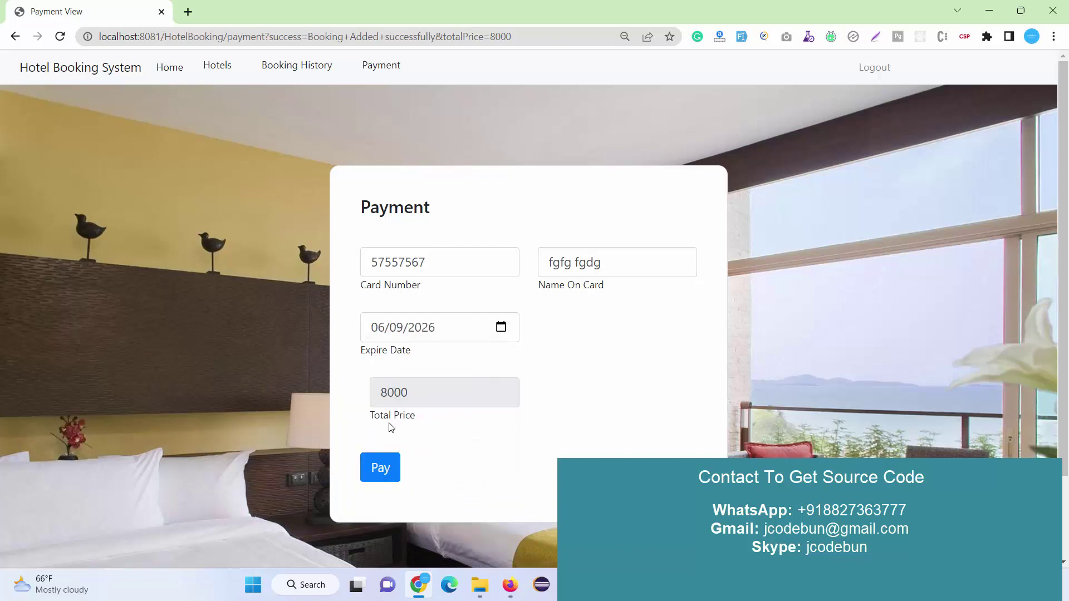
pyautogui.moveTo(425, 390); pyautogui.dragTo(290, 394)
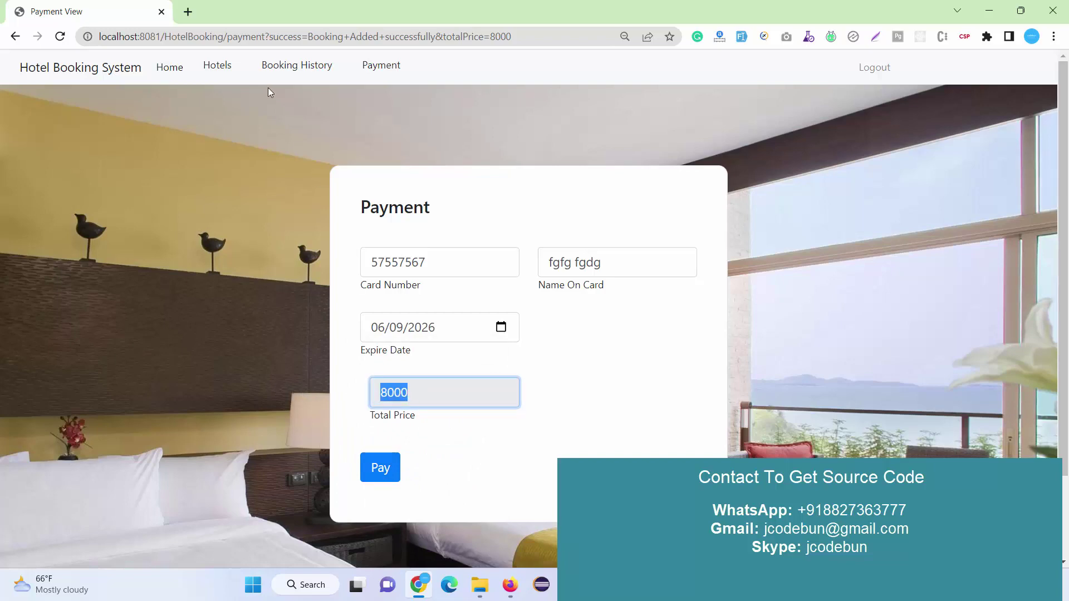
pyautogui.moveTo(225, 66); pyautogui.dragTo(213, 11)
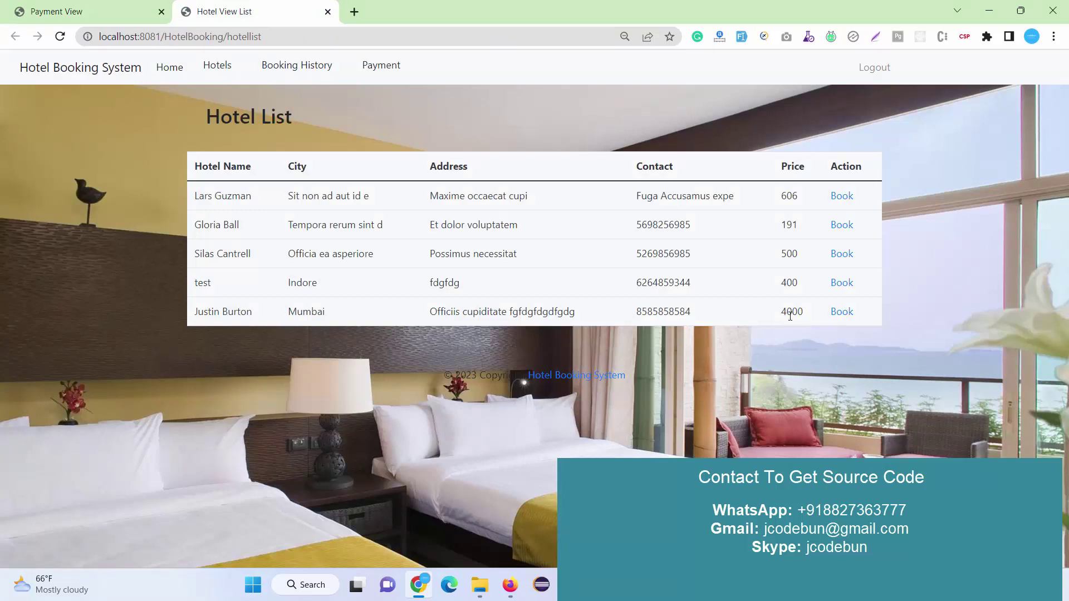
# In the second tab, start a booking for the 4000 Mumbai hotel and focus the days field.
pyautogui.moveTo(790, 316); pyautogui.dragTo(808, 320)
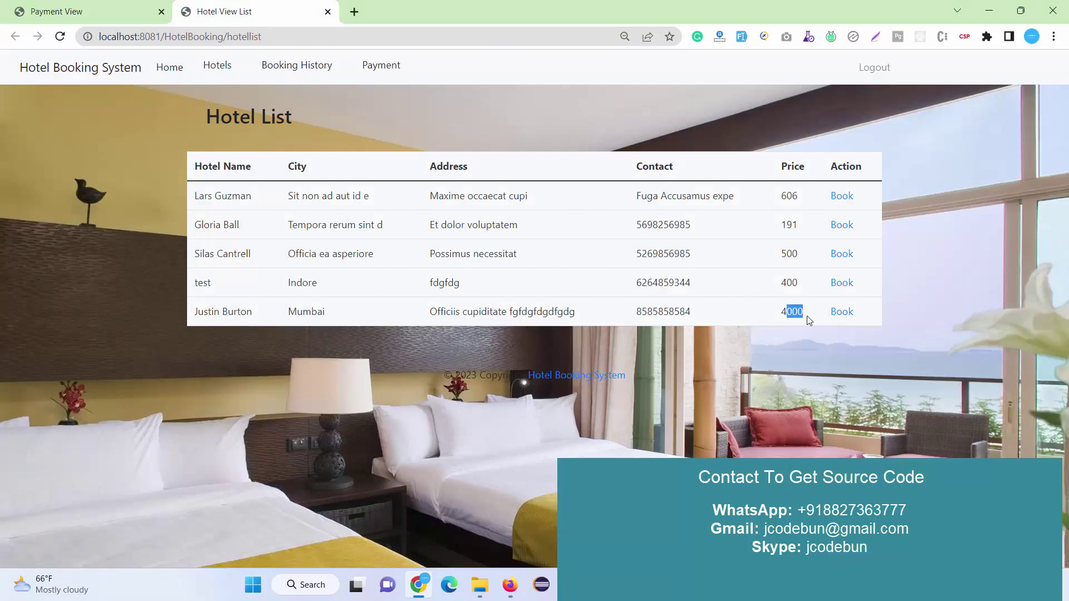
pyautogui.click(842, 312)
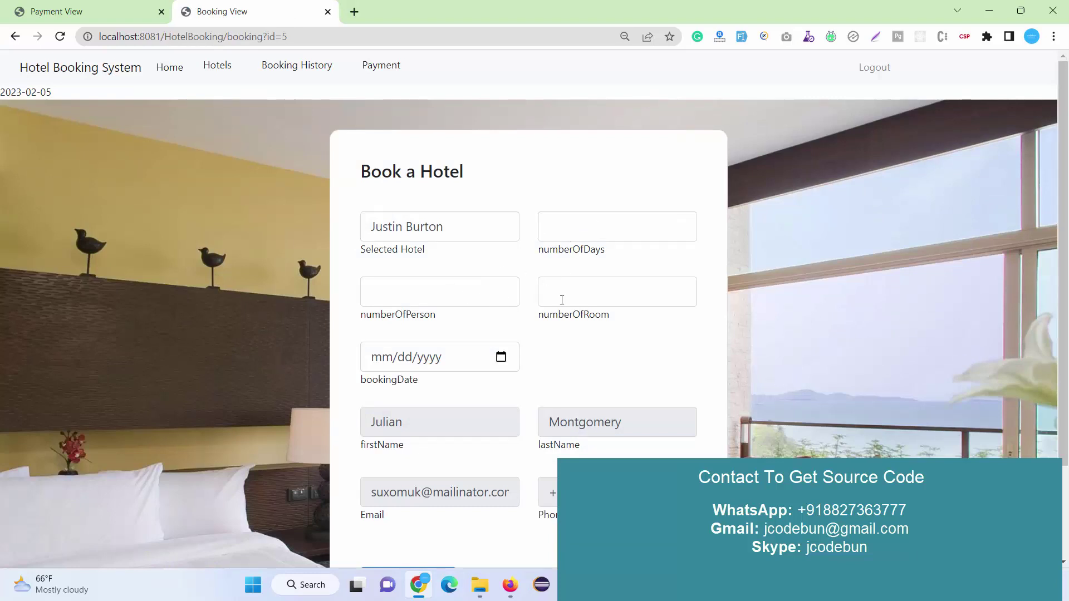
pyautogui.click(560, 226)
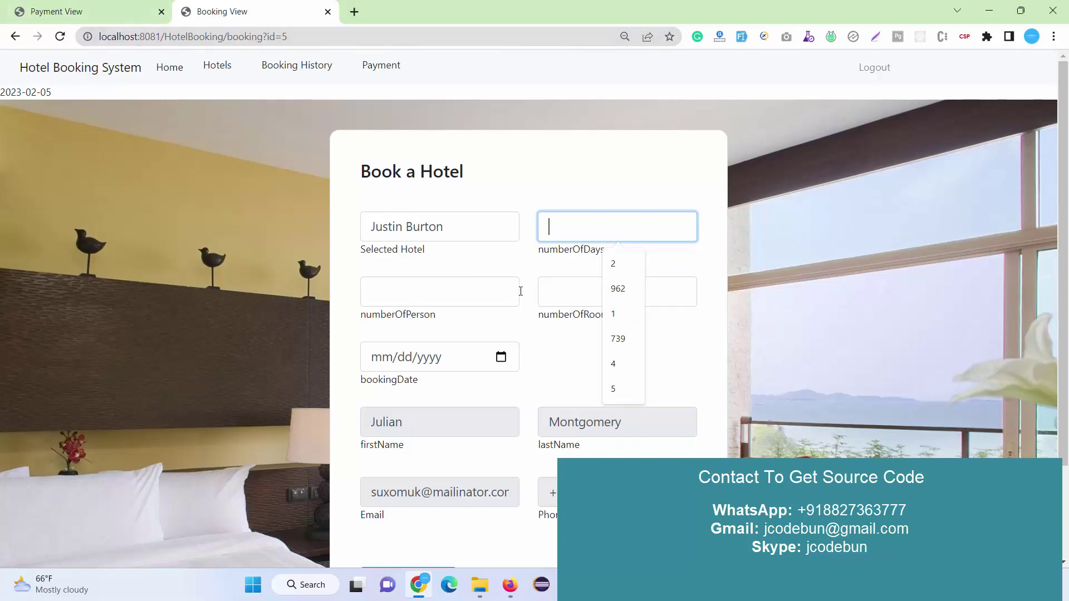
# Back on the payment form, check the 8000 total and pay it.
pyautogui.hotkey('ctrl', 'shift', 'Tab')
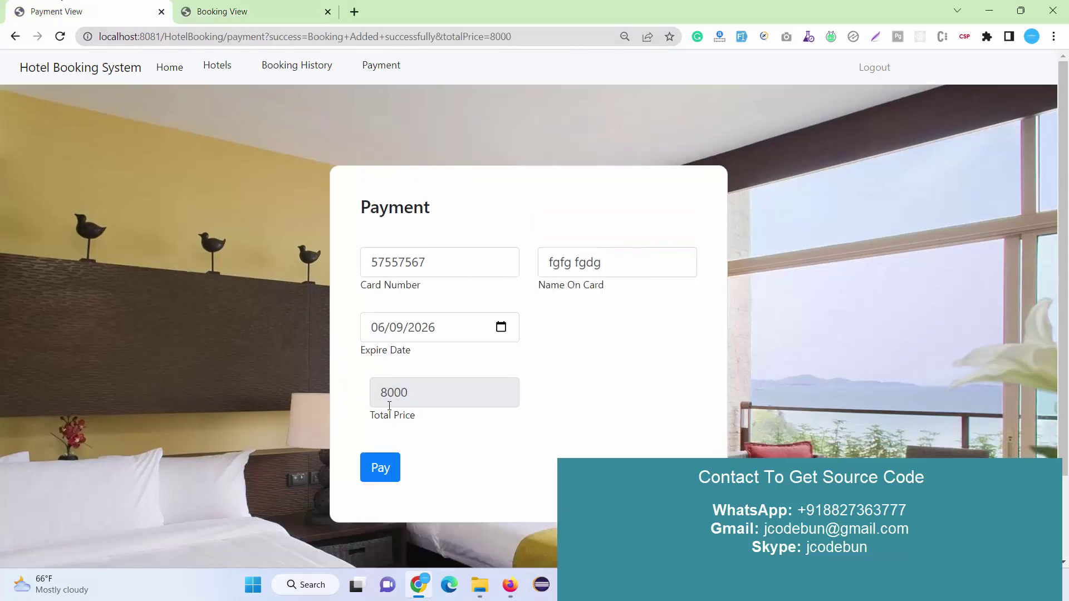
pyautogui.doubleClick(418, 400)
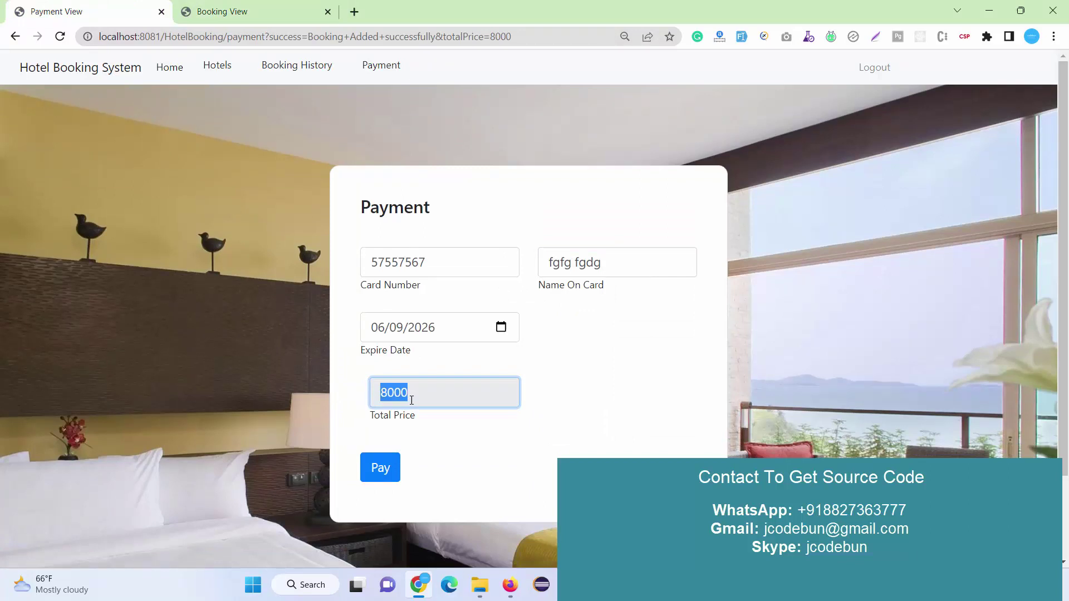
pyautogui.moveTo(411, 401); pyautogui.dragTo(185, 398)
pyautogui.click(374, 474)
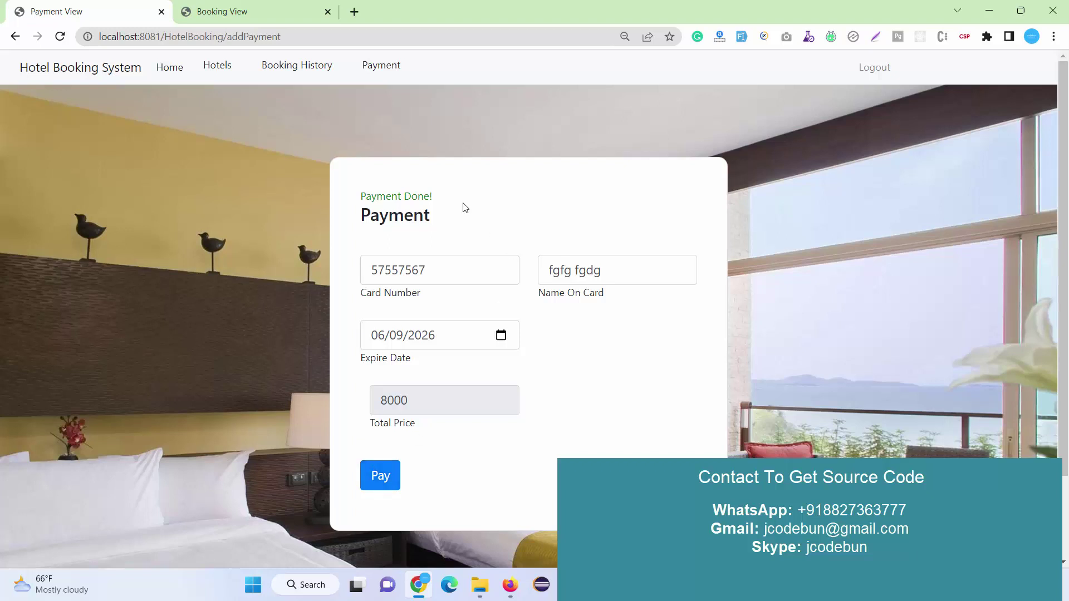
pyautogui.moveTo(452, 210); pyautogui.dragTo(315, 201)
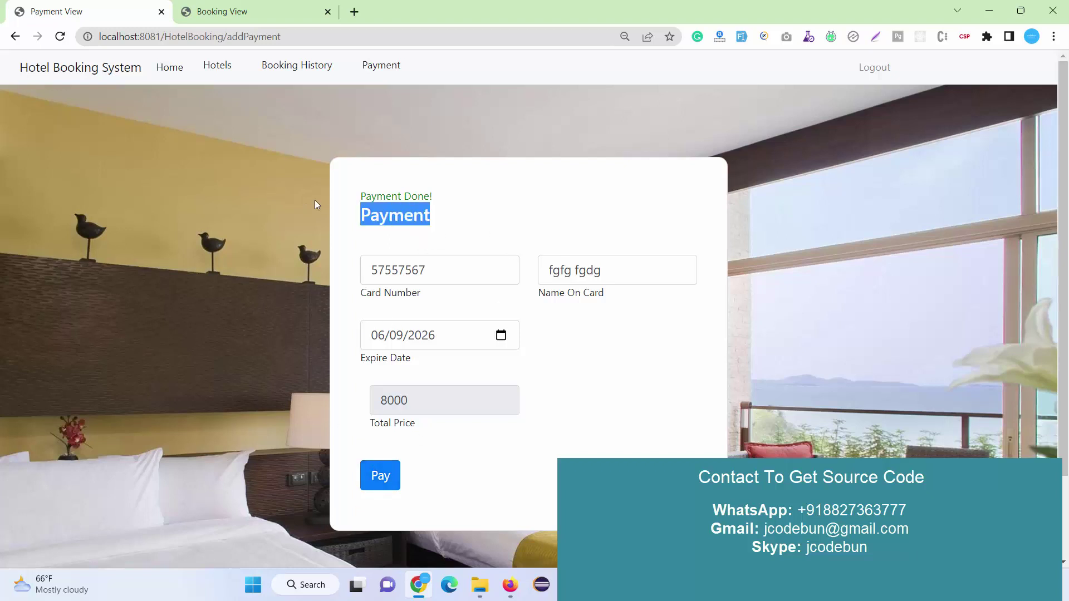
# Look over the Payment list, the single 8000 entry in Booking History, and the five-hotel list.
pyautogui.click(377, 71)
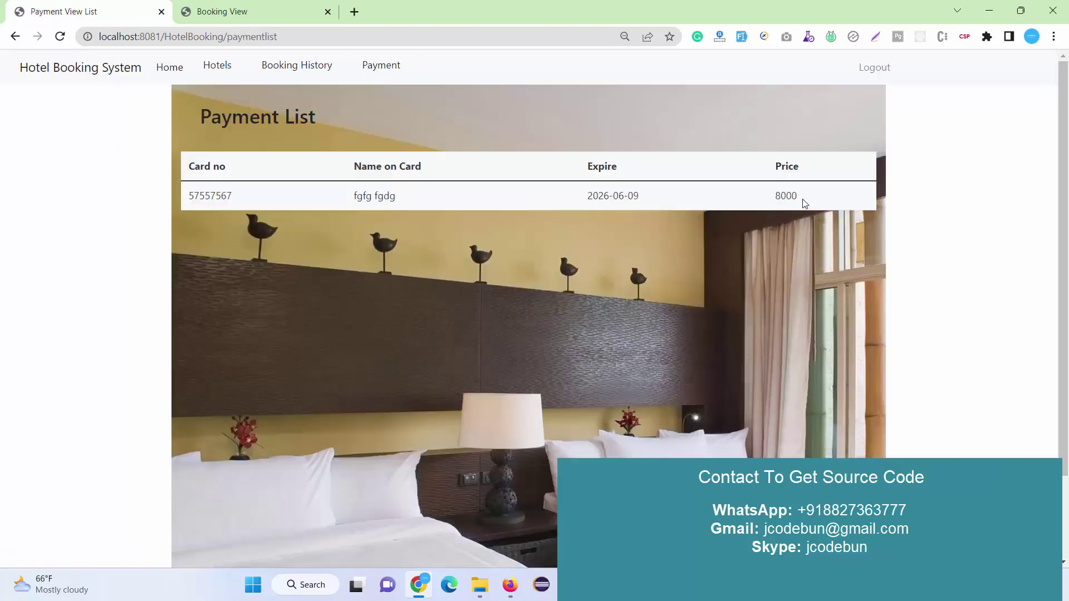
pyautogui.moveTo(805, 201); pyautogui.dragTo(162, 229)
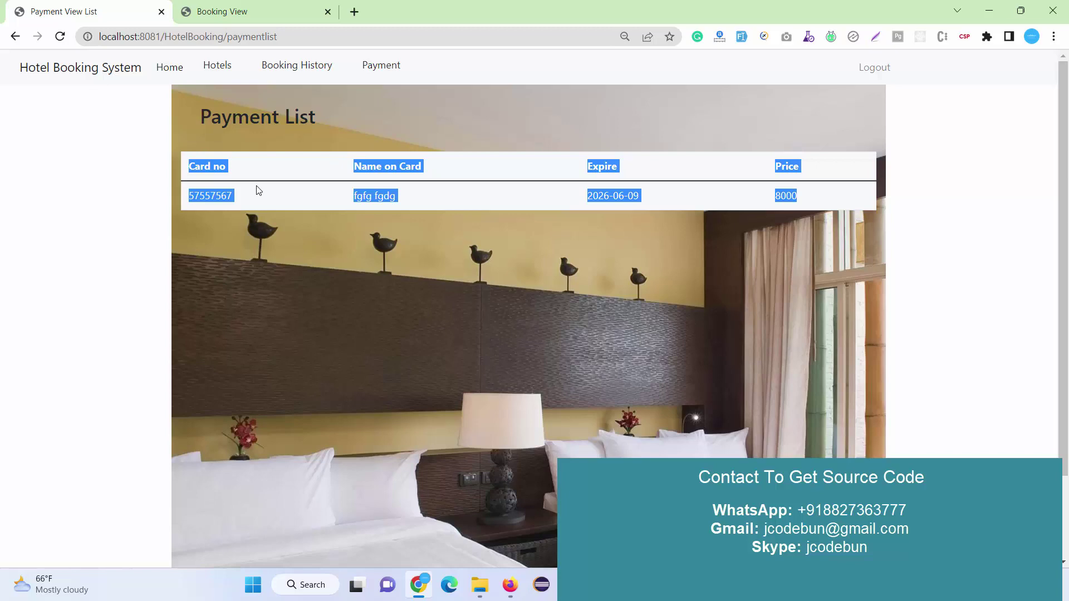
pyautogui.click(270, 196)
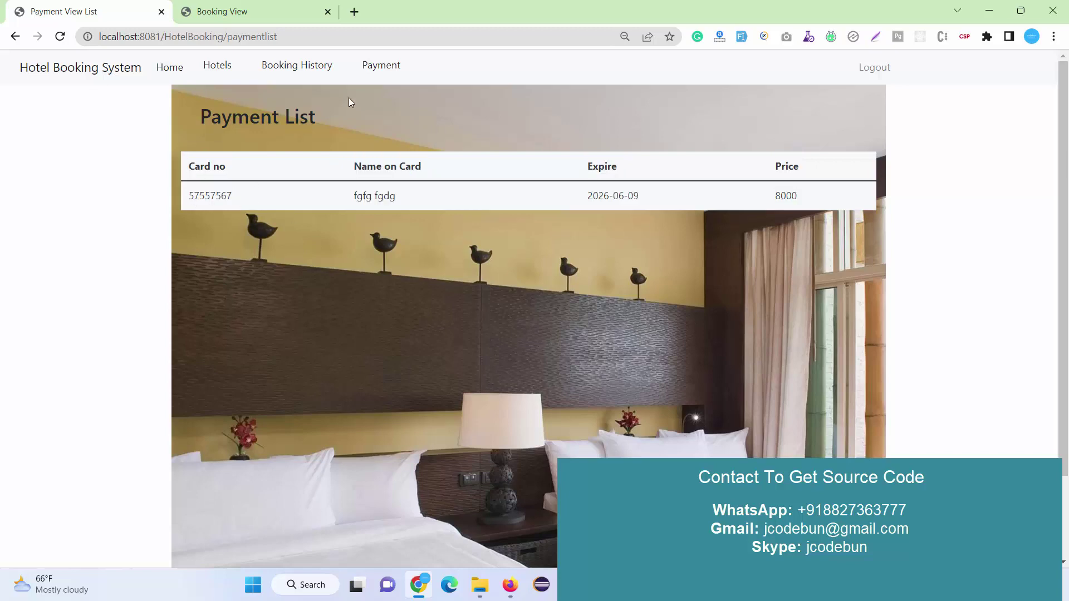
pyautogui.click(290, 68)
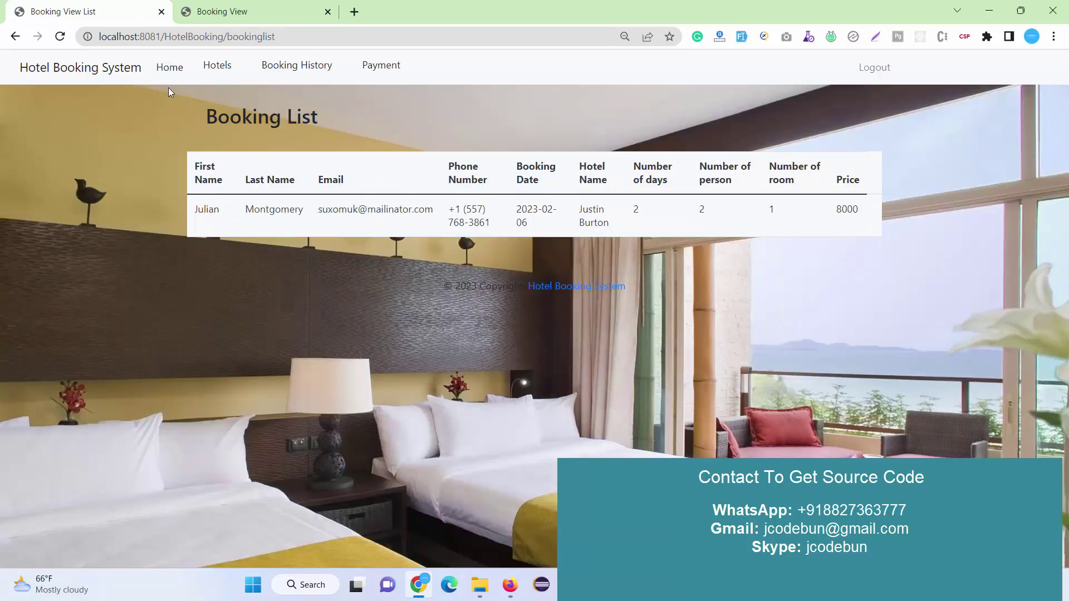
pyautogui.click(216, 67)
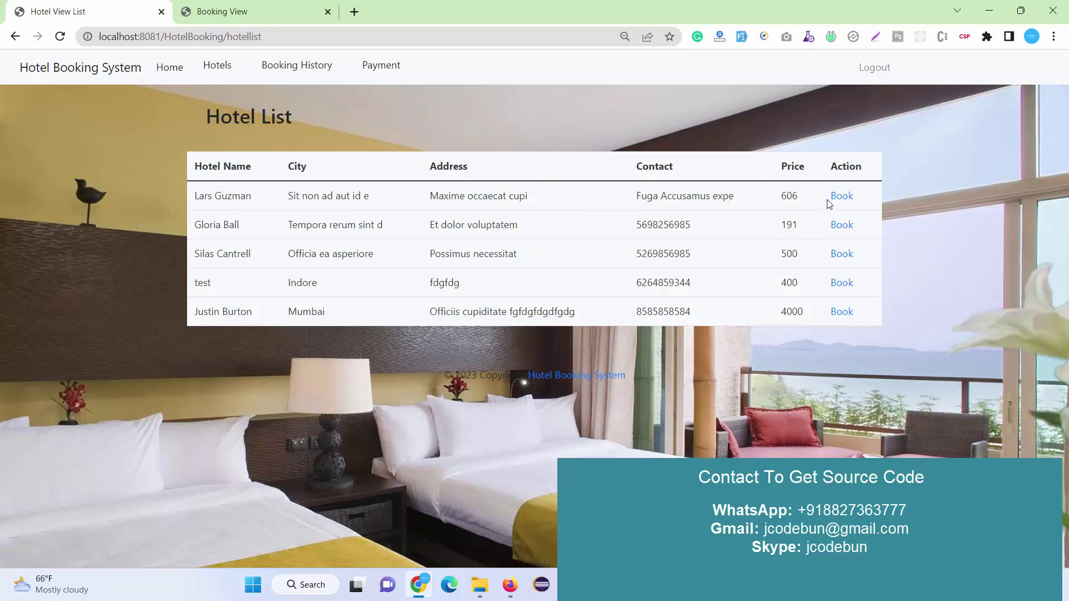
# Log out of the customer account and load the /HotelBooking/ home page address.
pyautogui.click(873, 67)
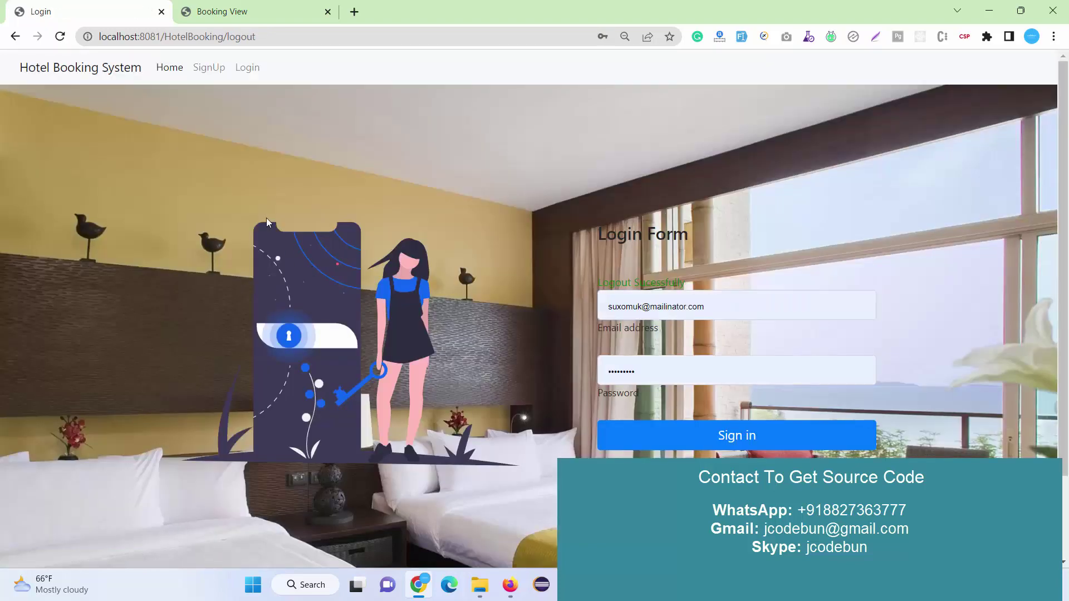
pyautogui.click(57, 70)
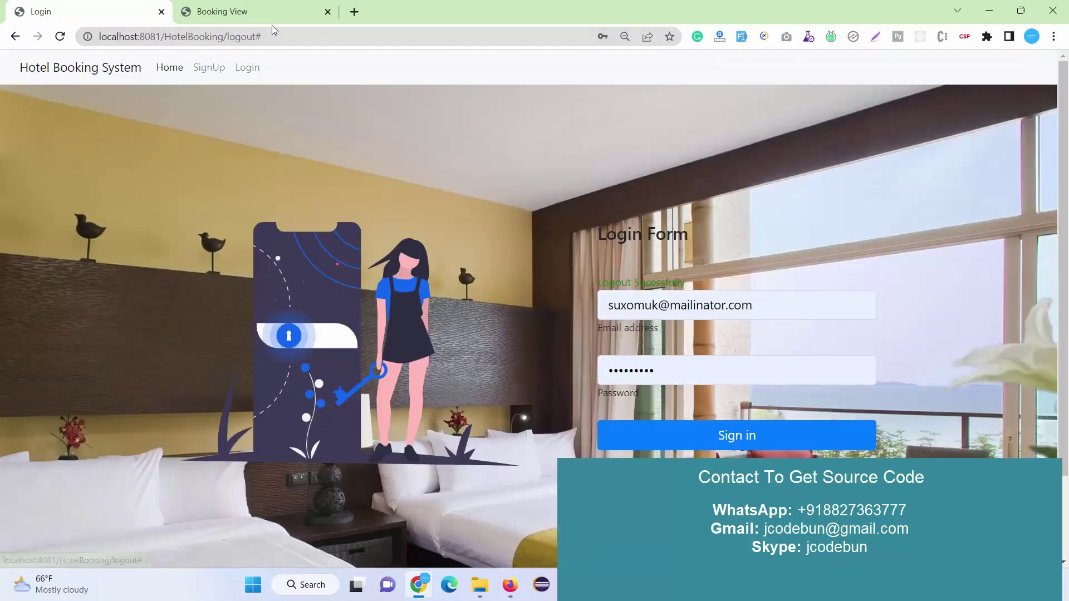
pyautogui.click(285, 38)
pyautogui.press('BackSpace')
pyautogui.press('BackSpace')
pyautogui.press('BackSpace')
pyautogui.press('BackSpace')
pyautogui.press('BackSpace')
pyautogui.press('BackSpace')
pyautogui.press('BackSpace')
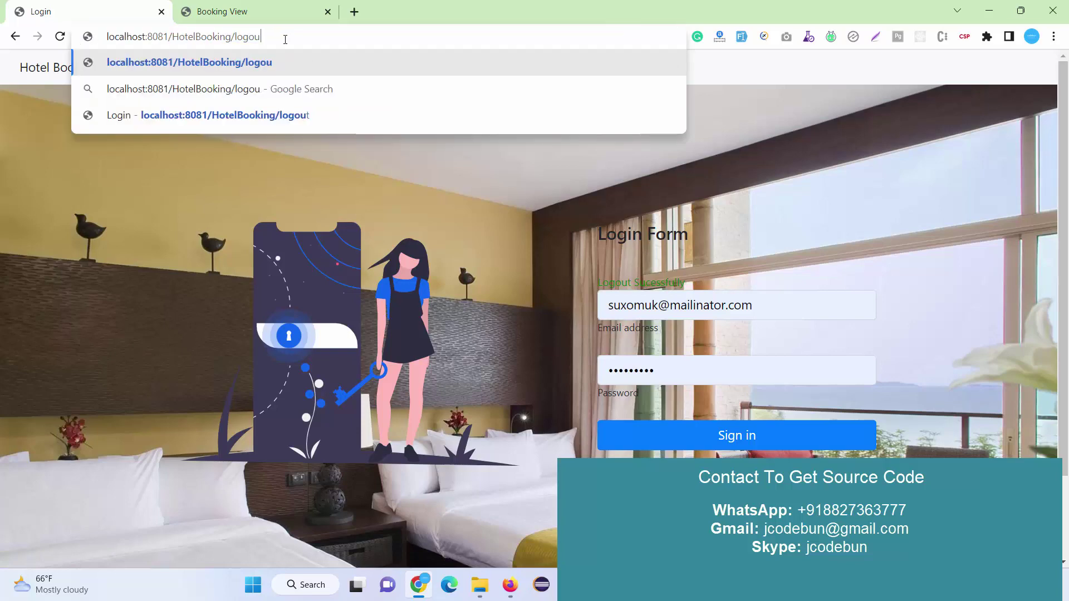
pyautogui.press('Return')
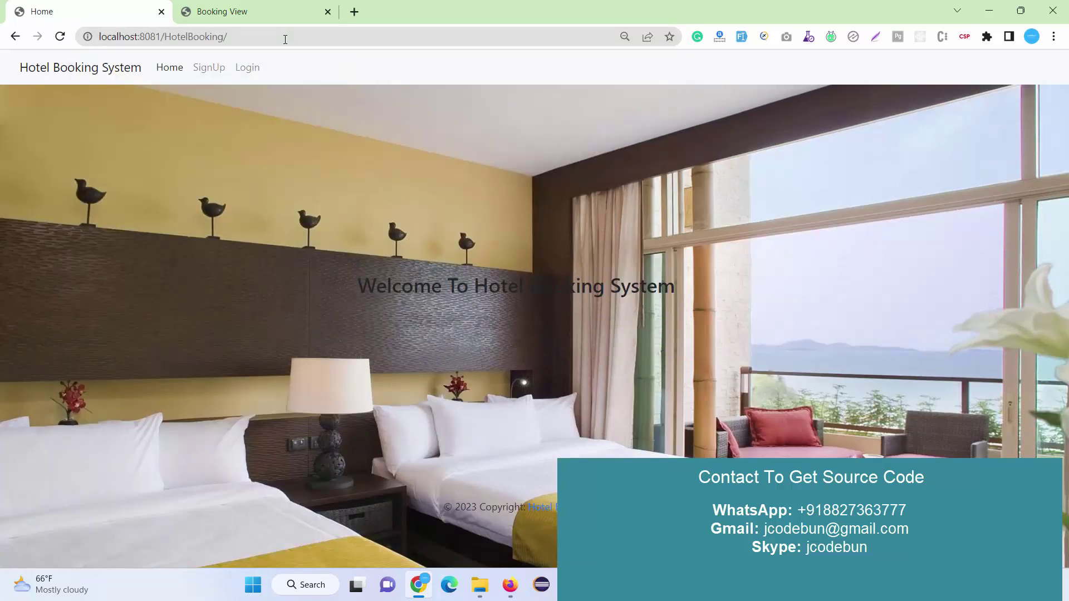
# Close the Booking View tab and bring Eclipse back to the front.
pyautogui.click(270, 18)
pyautogui.click(328, 11)
pyautogui.hotkey('alt', 'Tab')
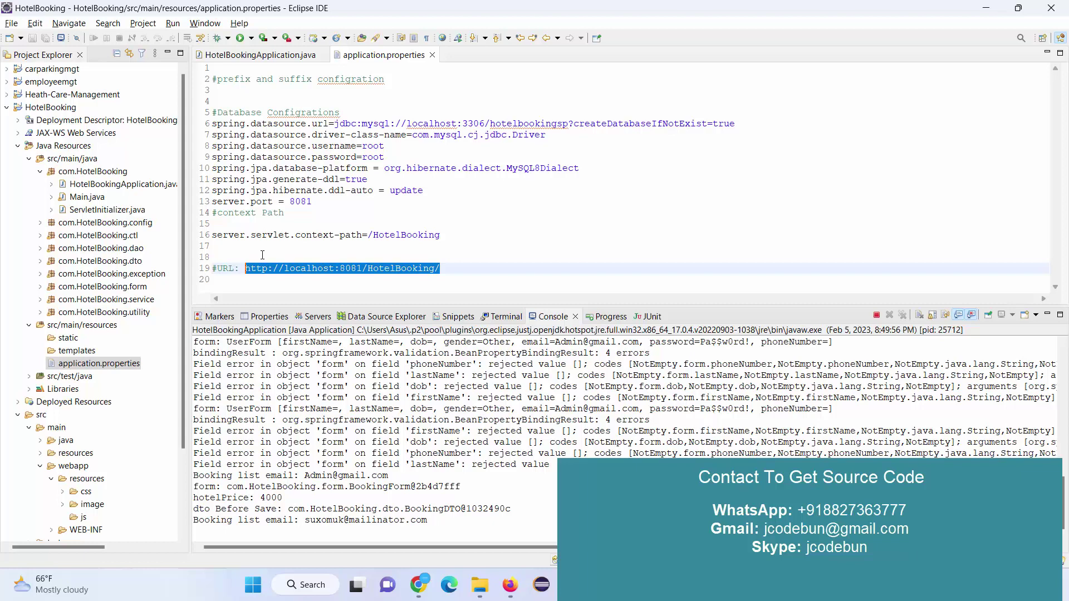
# Expand com.HotelBooking.config and com.HotelBooking.ctl, then open LogoutCtl.java in the editor.
pyautogui.click(134, 223)
pyautogui.doubleClick(134, 223)
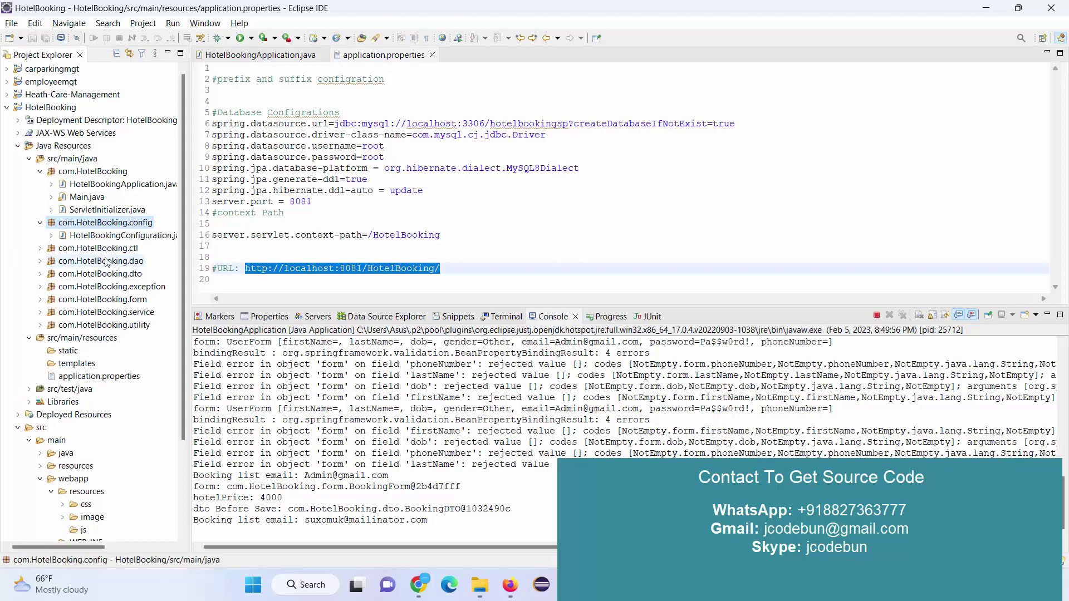
pyautogui.click(111, 249)
pyautogui.doubleClick(110, 249)
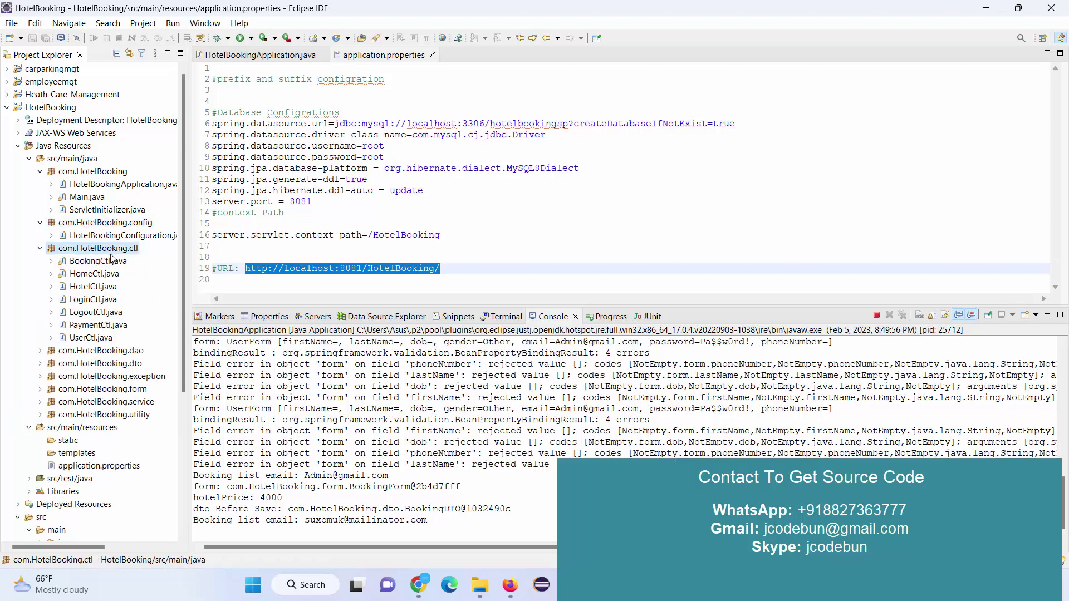
pyautogui.doubleClick(92, 313)
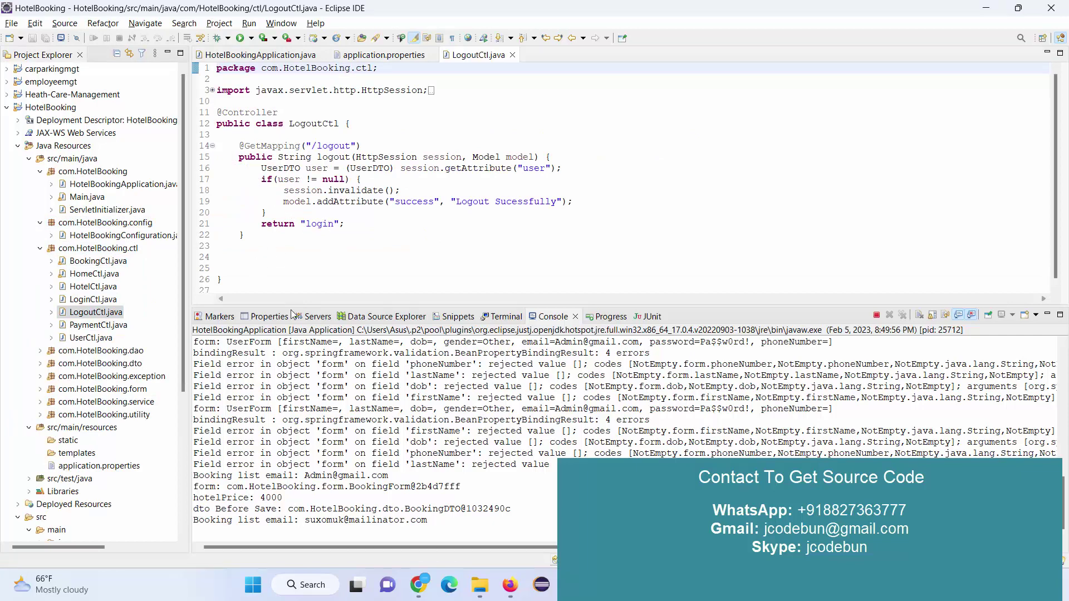